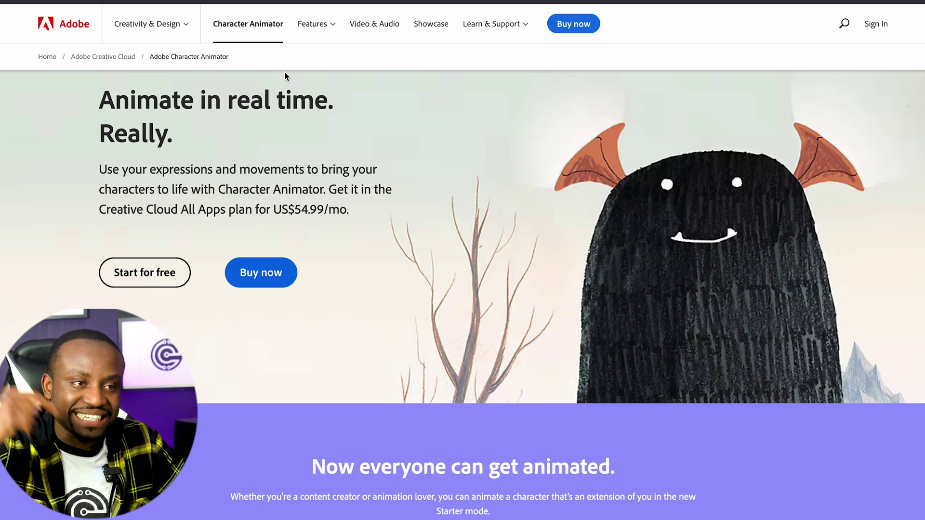
Start the free Character Animator download from the Adobe product page and allow the Creative Cloud desktop app to open
scroll(291, 123, "down", 1)
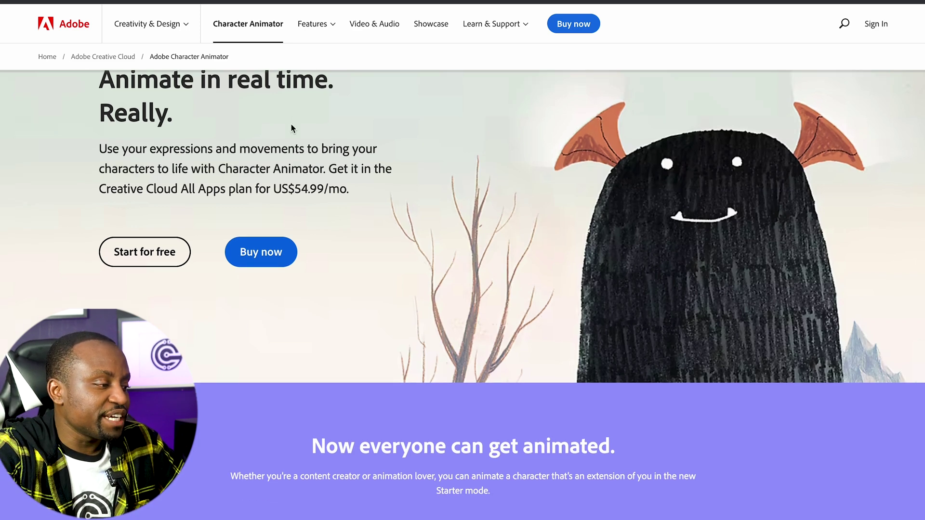
left_click(139, 253)
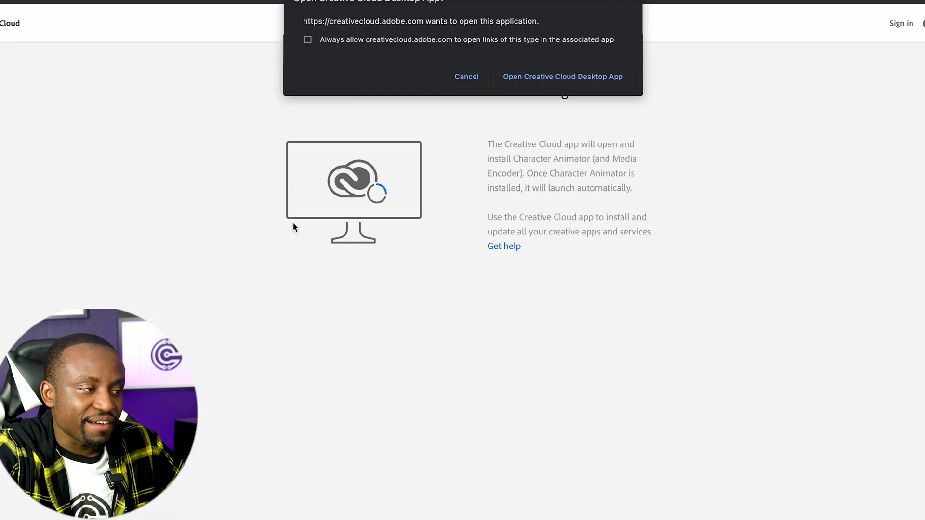
left_click(568, 77)
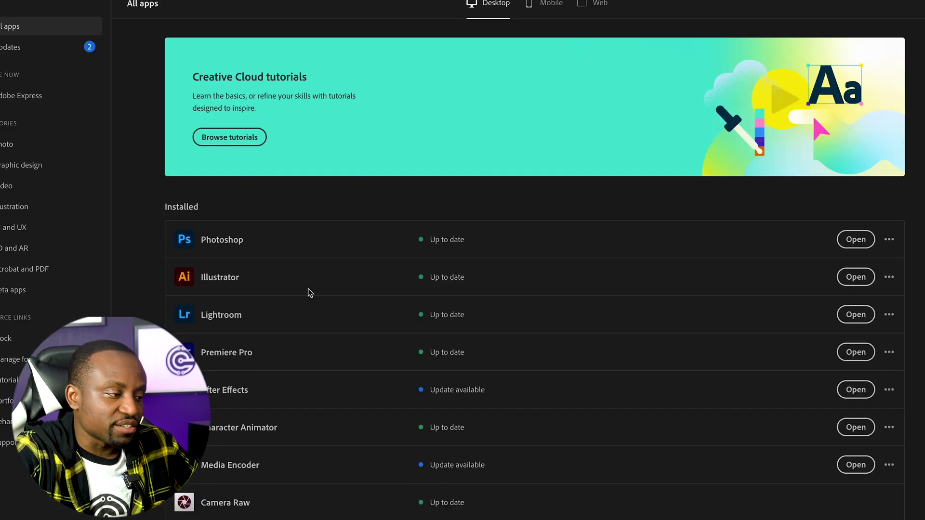
Look over the installed and available apps in Creative Cloud and launch Character Animator
scroll(308, 288, "down", 6)
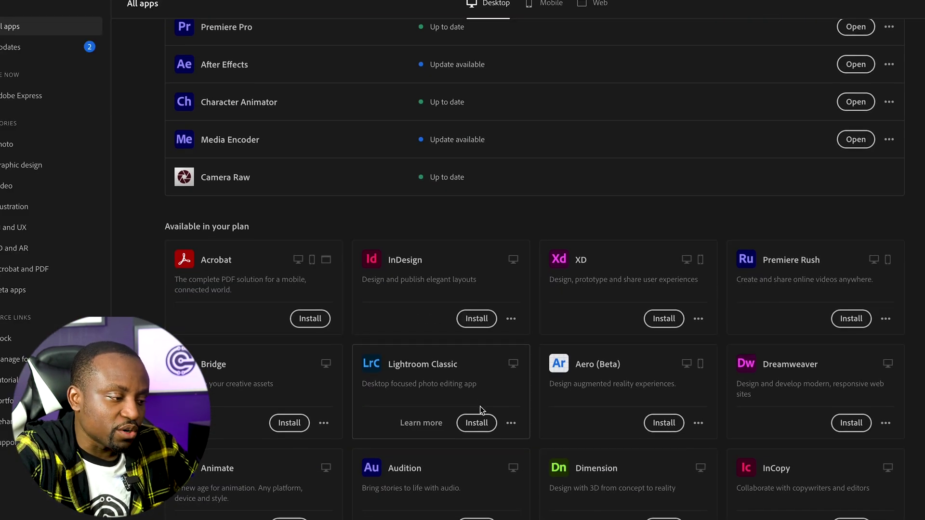
scroll(453, 395, "down", 1)
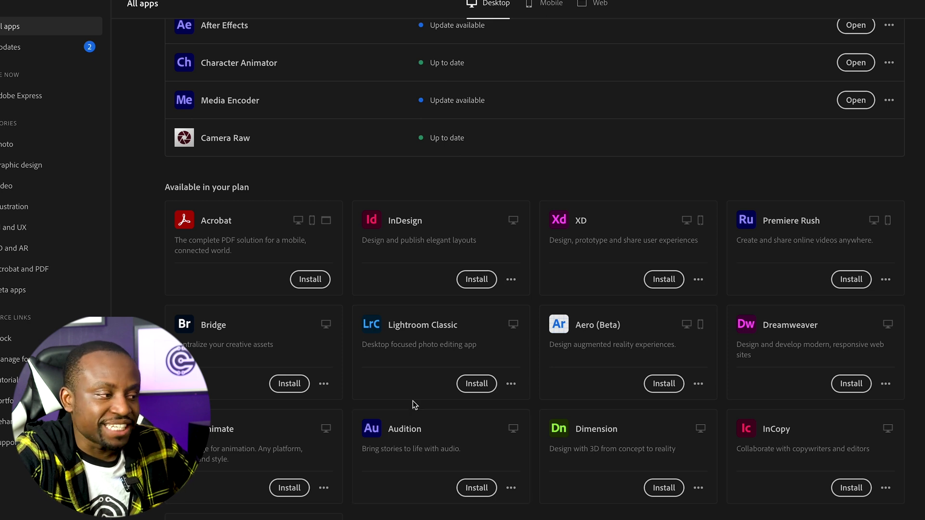
scroll(413, 403, "up", 3)
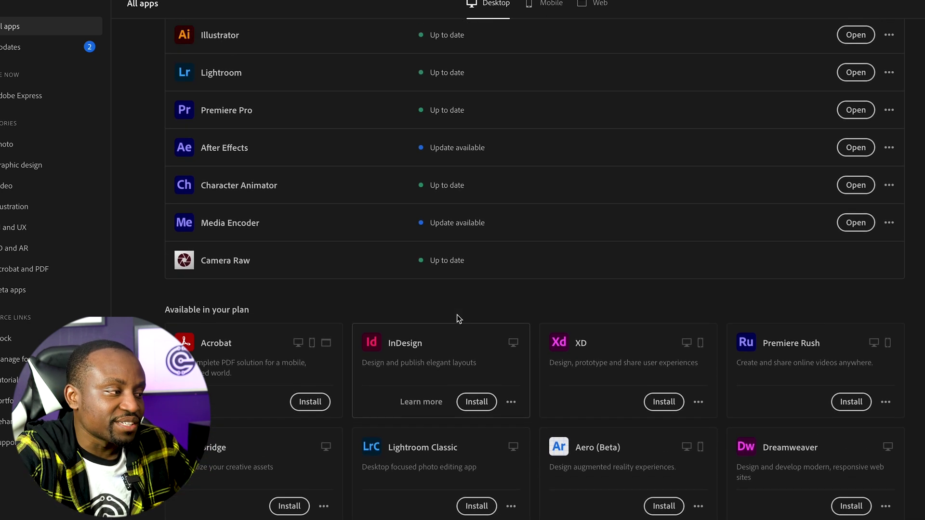
scroll(458, 318, "up", 2)
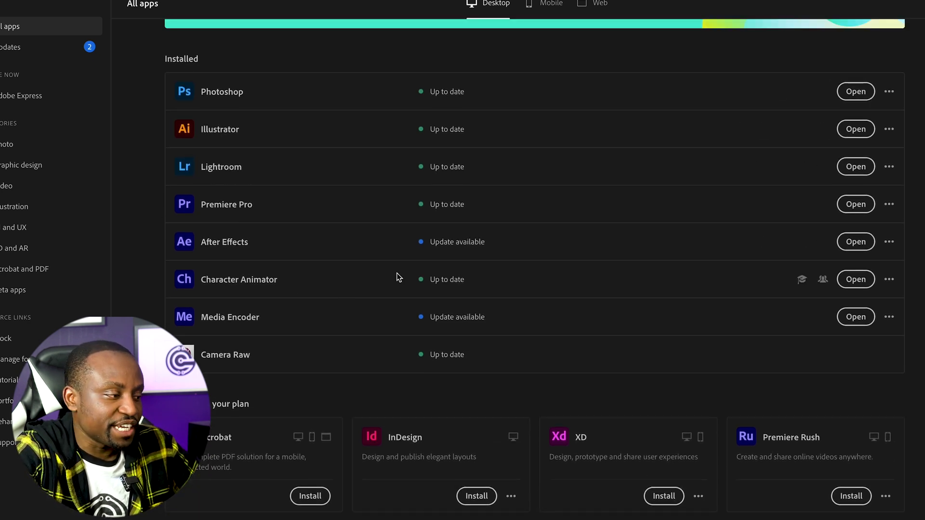
left_click(851, 280)
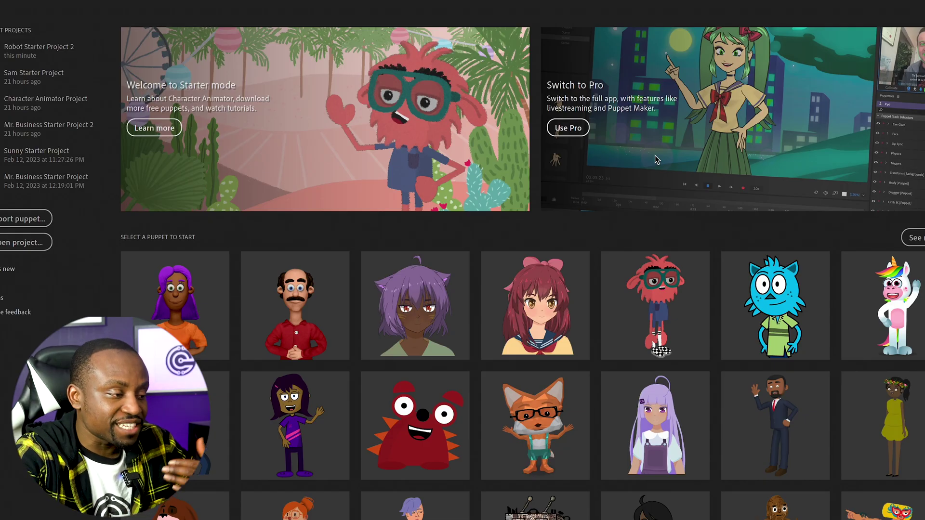
Examine the starter puppets on the home screen and compare the Starter and Pro modes, staying in Starter
scroll(654, 156, "down", 3)
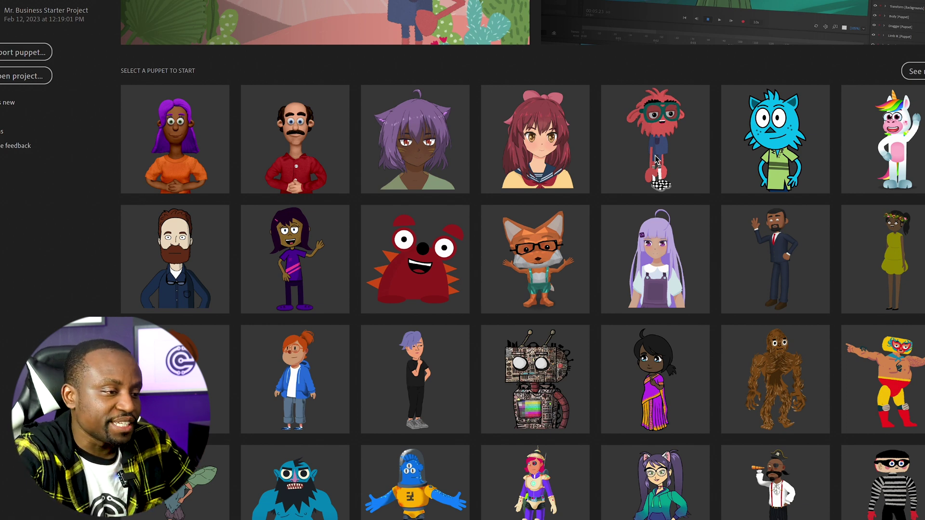
scroll(654, 159, "up", 3)
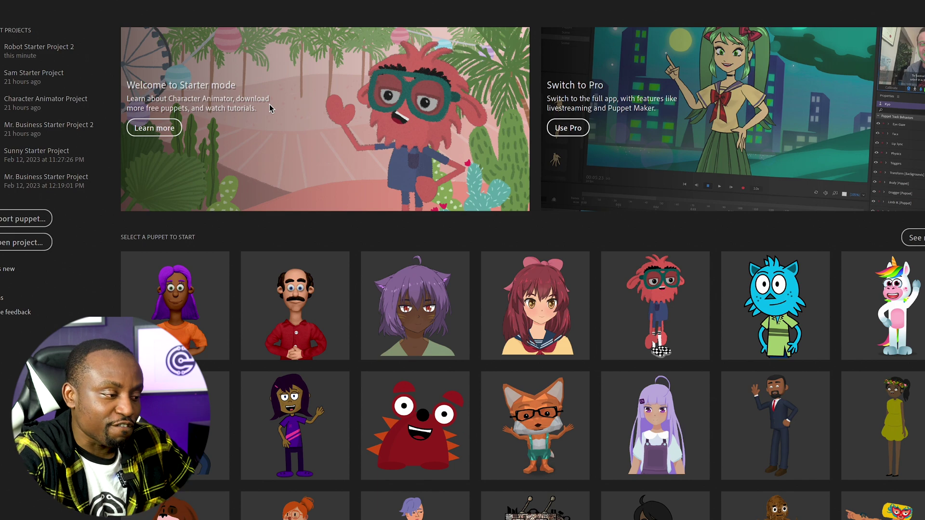
scroll(350, 202, "down", 5)
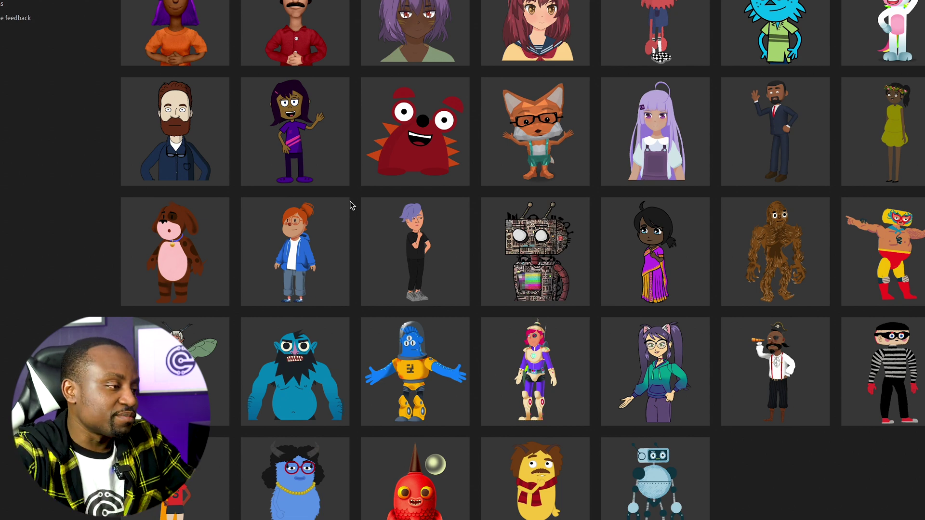
scroll(351, 206, "up", 5)
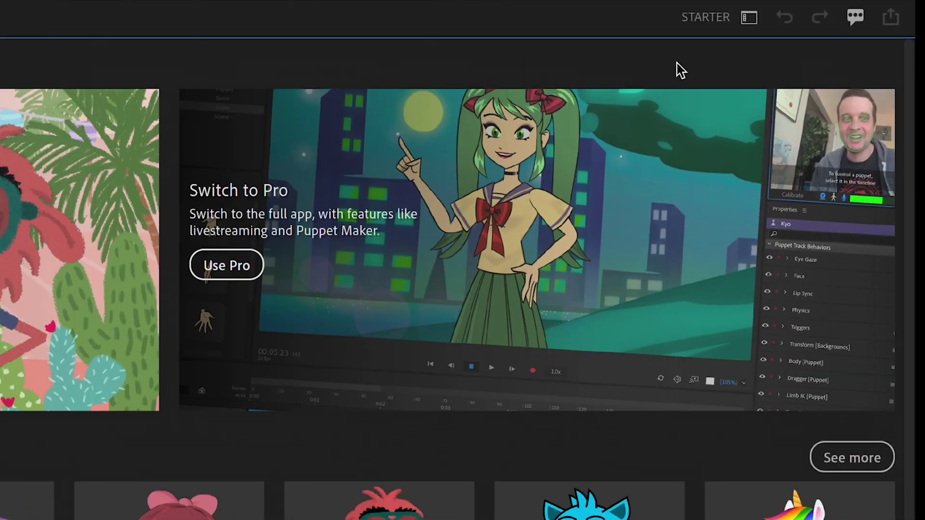
left_click(749, 19)
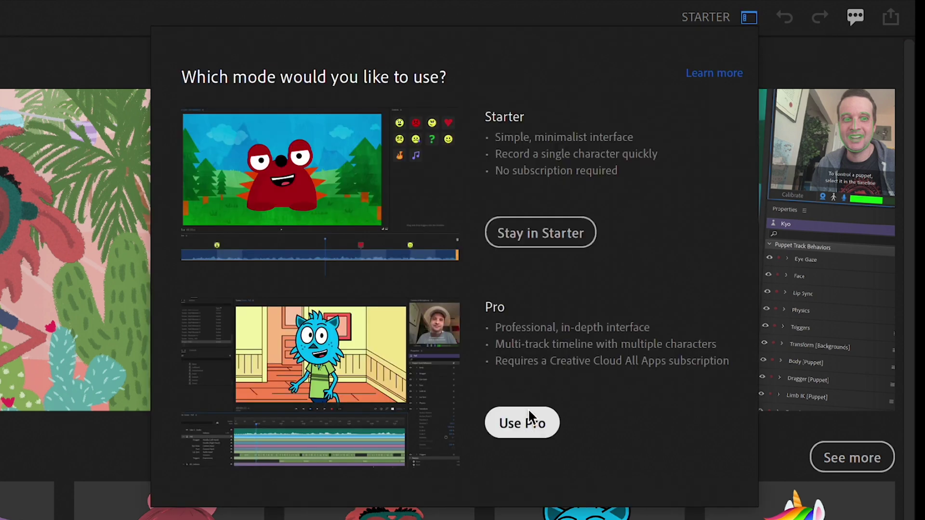
left_click(559, 10)
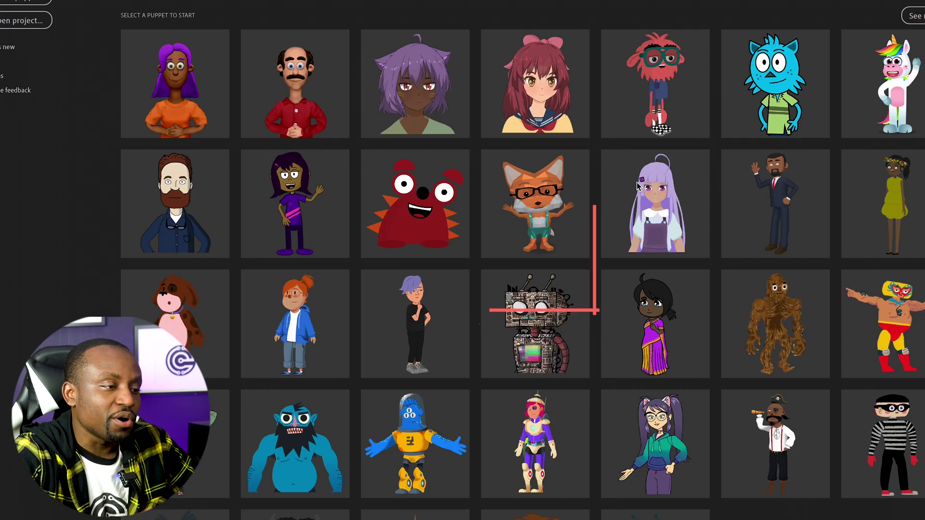
Look through the full gallery of built-in puppets for a character to start with
scroll(590, 170, "down", 2)
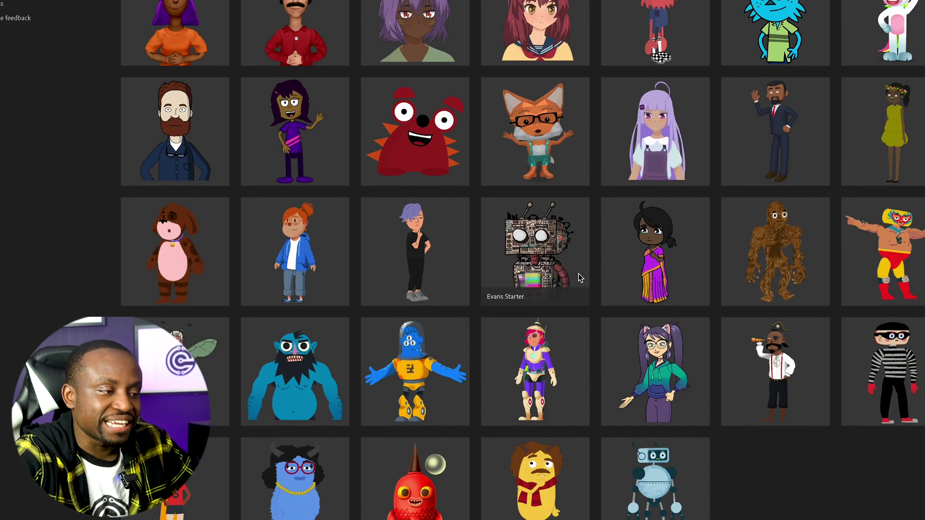
scroll(578, 273, "up", 6)
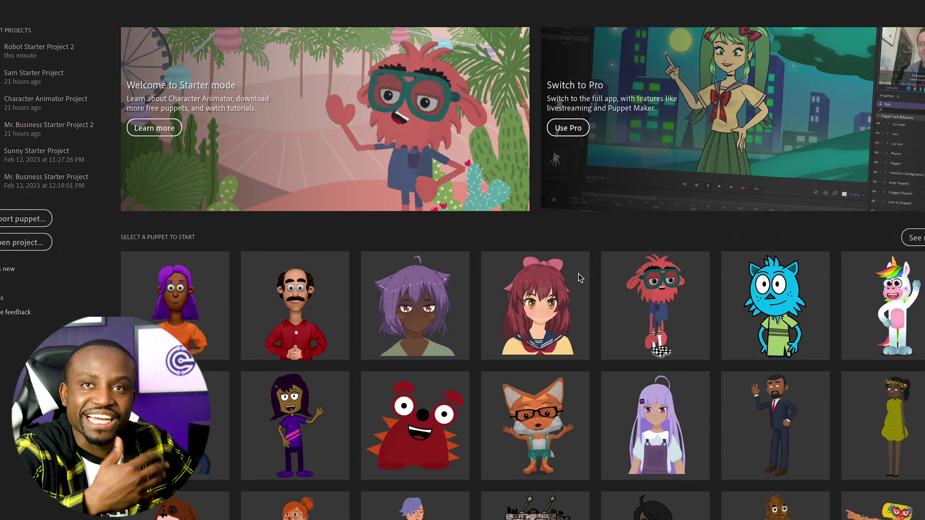
scroll(578, 278, "down", 1)
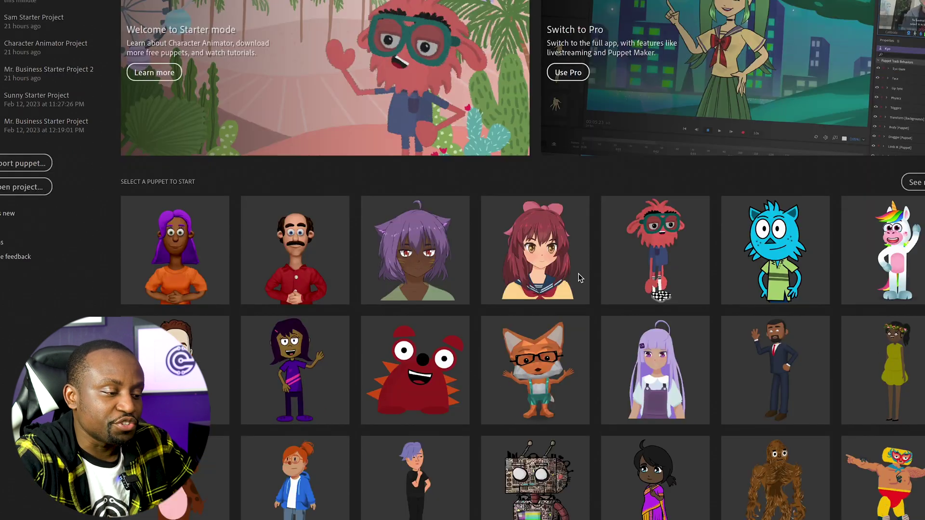
scroll(579, 274, "down", 1)
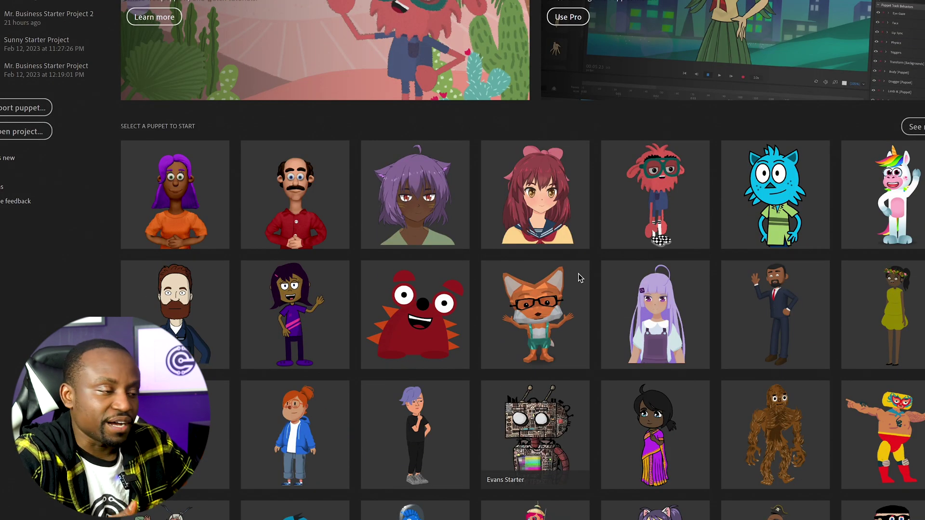
scroll(579, 278, "up", 2)
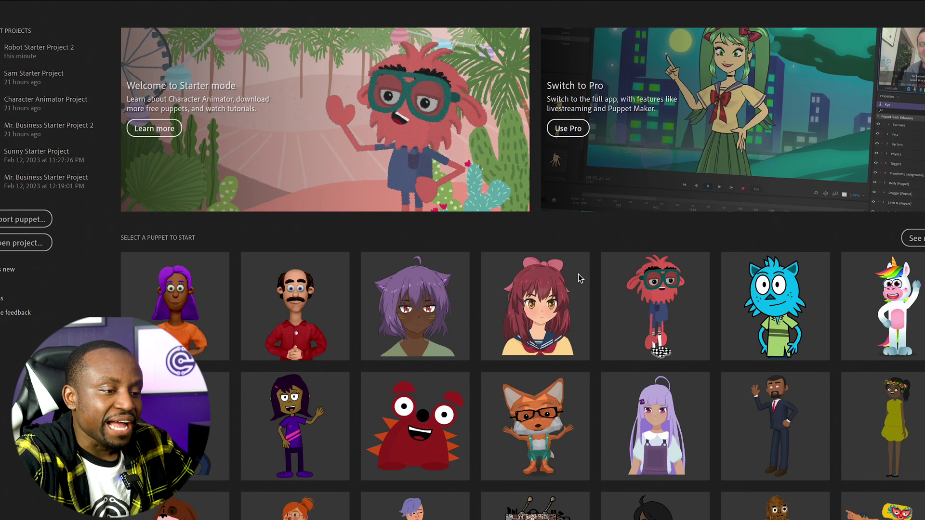
scroll(578, 276, "down", 5)
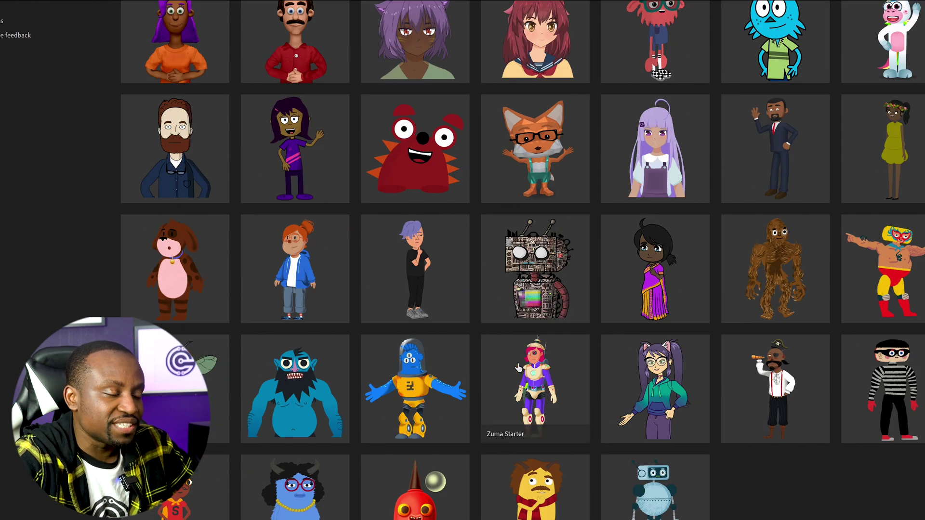
scroll(544, 346, "up", 4)
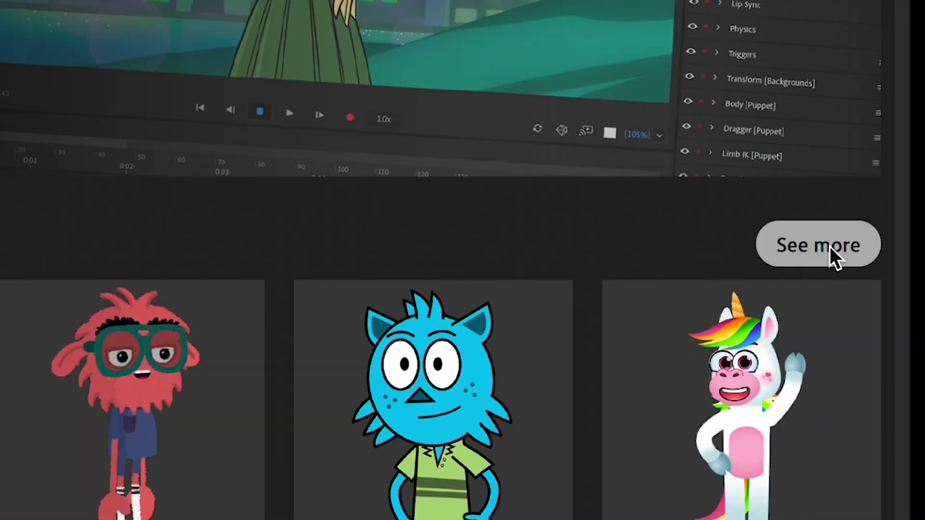
Open the web page with more puppets and look through the free example puppets offered for download
left_click(829, 246)
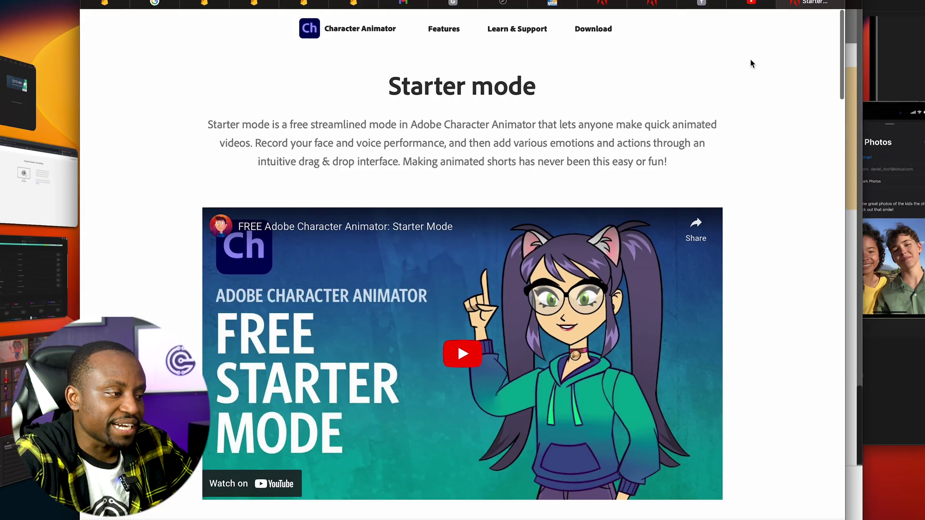
scroll(726, 94, "down", 8)
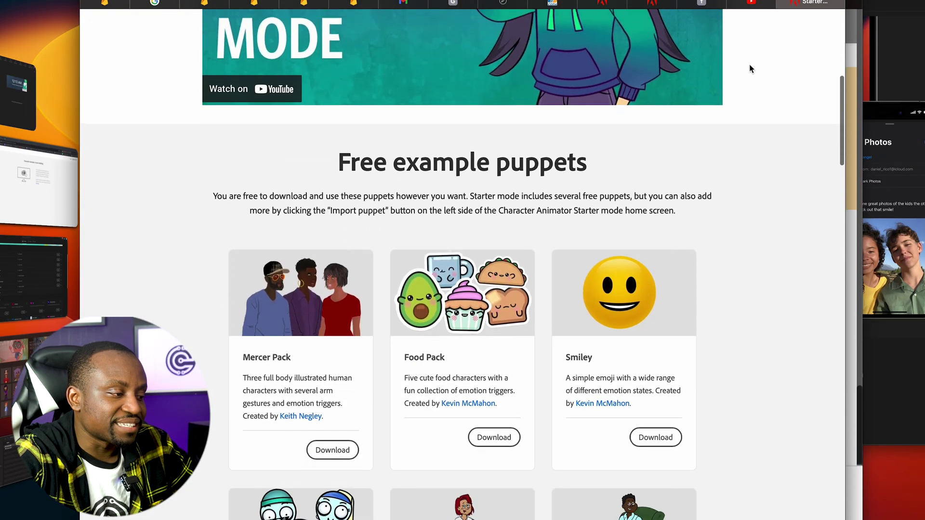
scroll(618, 288, "down", 15)
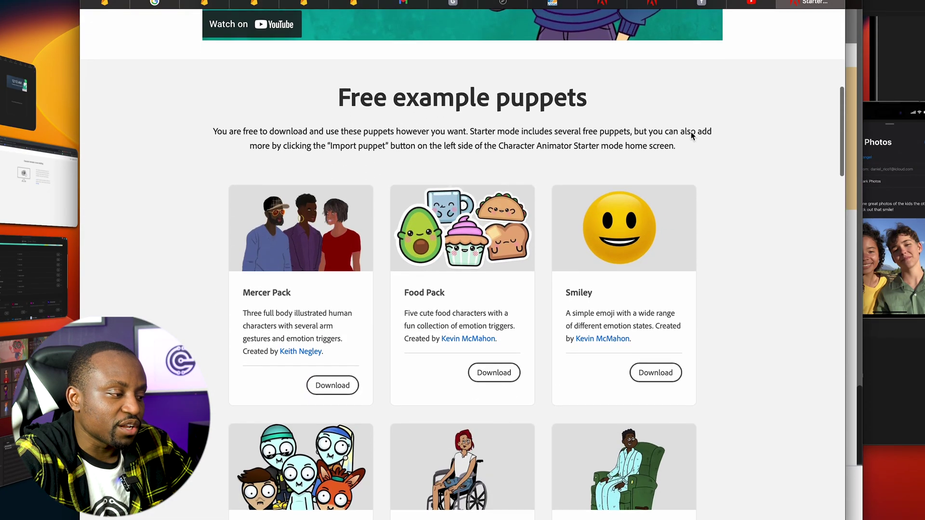
scroll(618, 289, "down", 5)
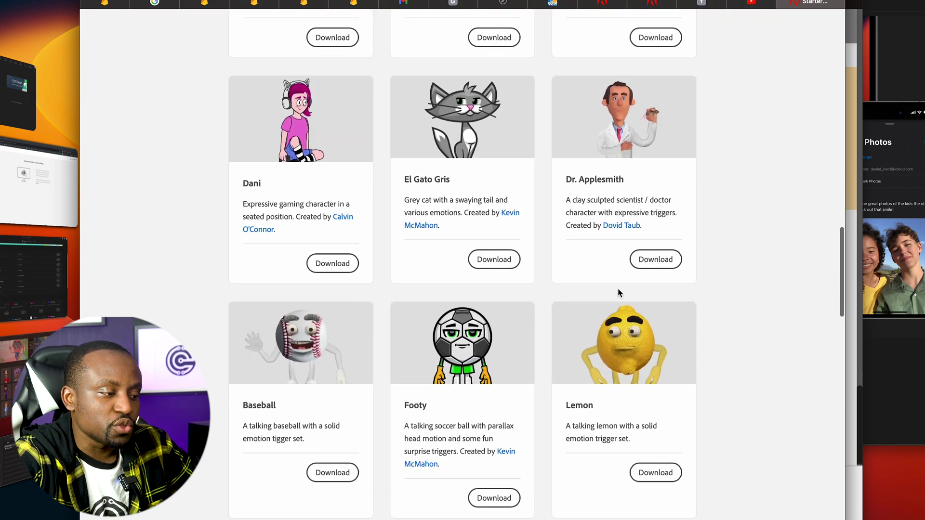
scroll(618, 288, "down", 13)
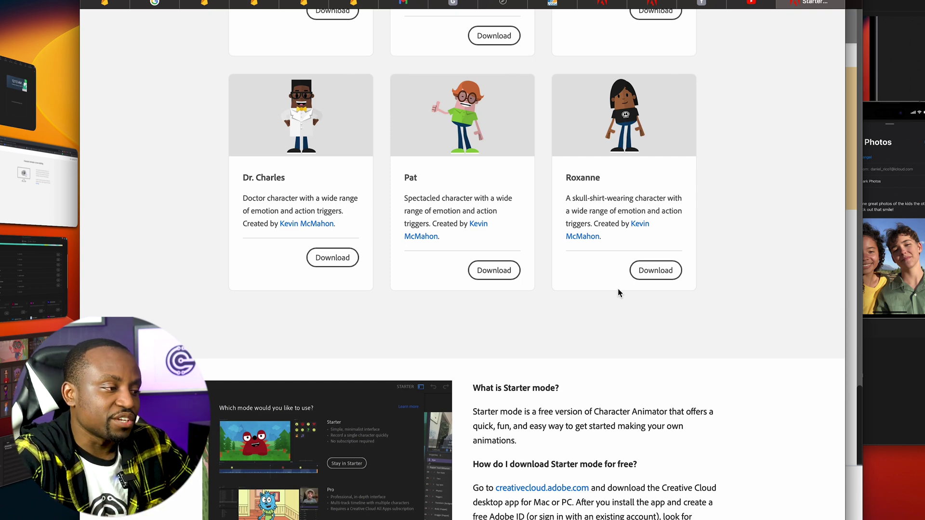
scroll(618, 289, "up", 6)
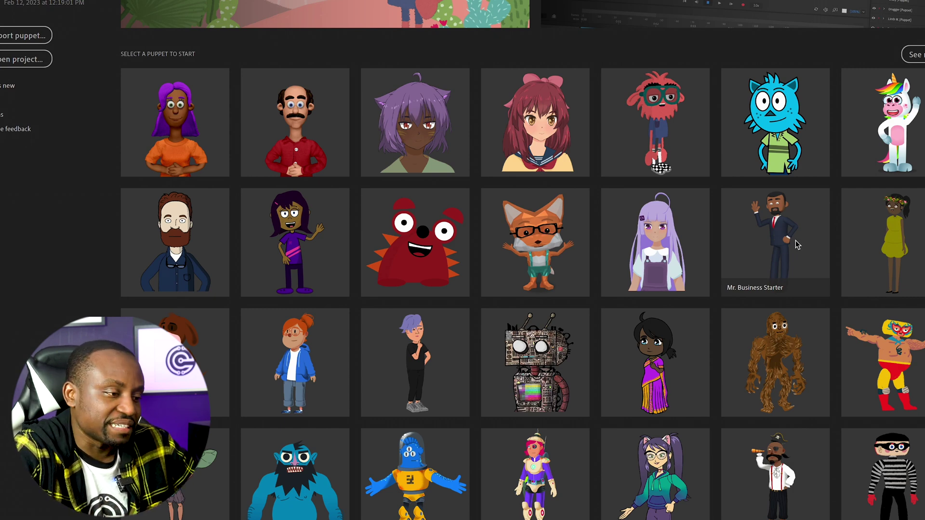
Start a project with the Mr. Business Starter puppet and shift the character slightly to the right in the scene
left_click(789, 263)
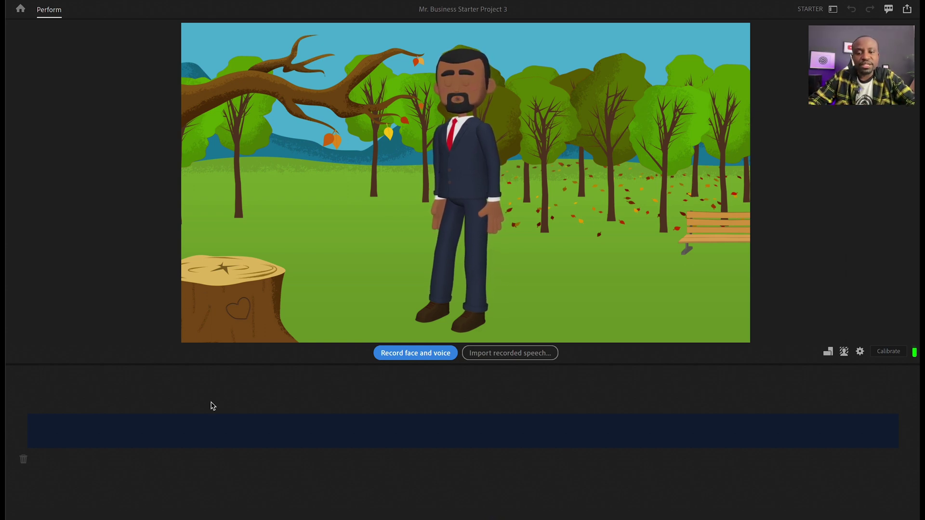
mouse_move(473, 164)
left_mouse_down()
mouse_move(319, 171)
mouse_move(640, 157)
mouse_move(245, 153)
mouse_move(477, 144)
mouse_move(351, 152)
mouse_move(462, 152)
mouse_move(506, 118)
mouse_move(438, 116)
mouse_move(460, 121)
mouse_move(476, 168)
mouse_move(482, 160)
left_mouse_up()
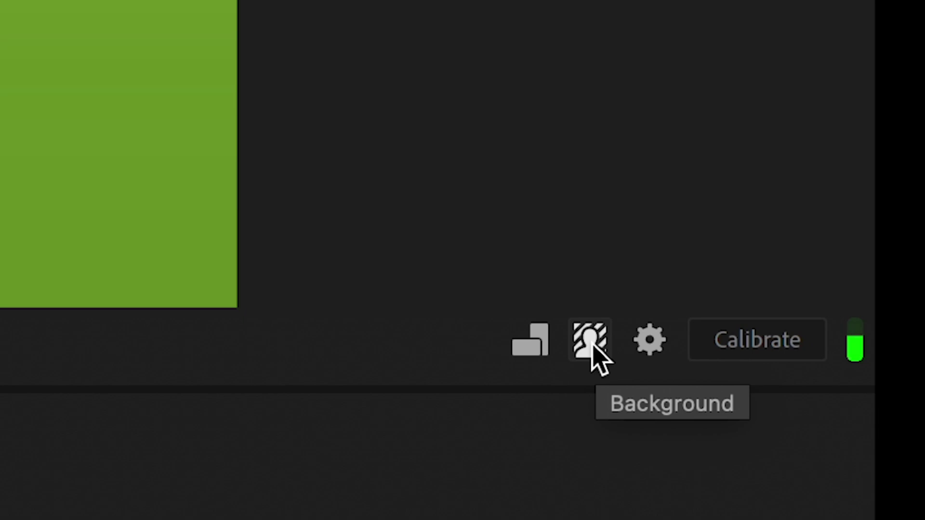
Try the living room background with the pink sofa, and set the scene's background to the office with the desk and computer
left_click(594, 345)
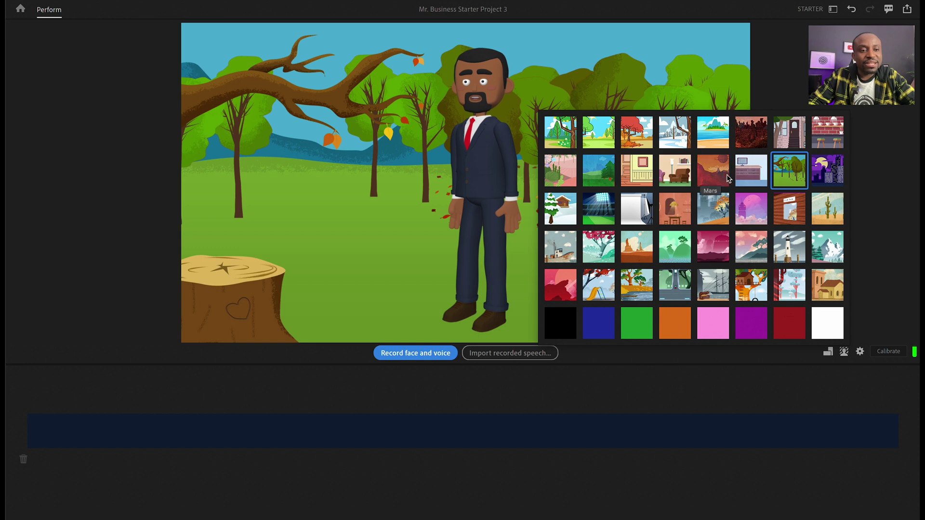
left_click(677, 178)
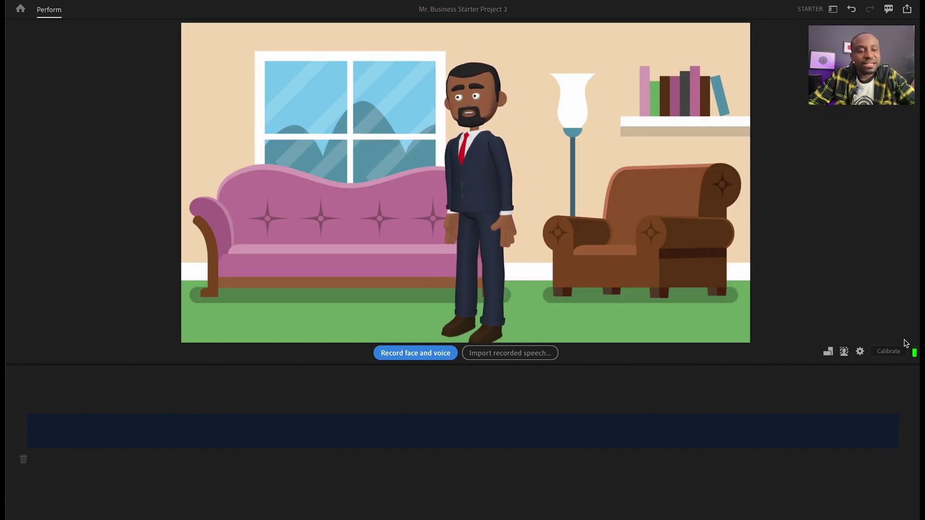
left_click(844, 352)
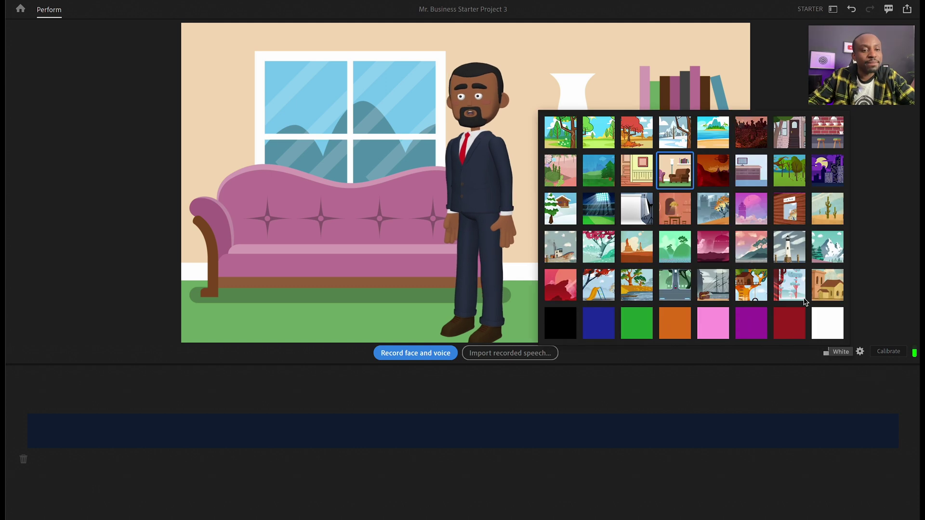
left_click(746, 177)
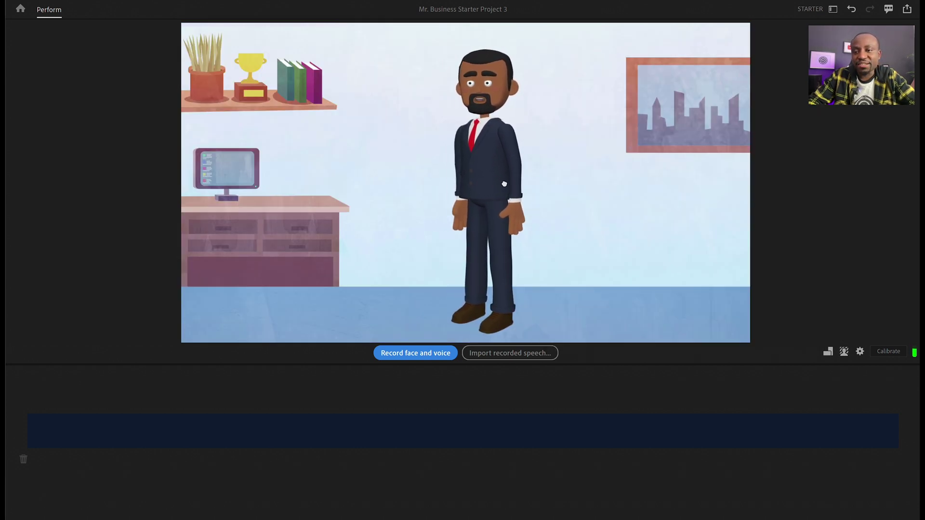
left_click(844, 350)
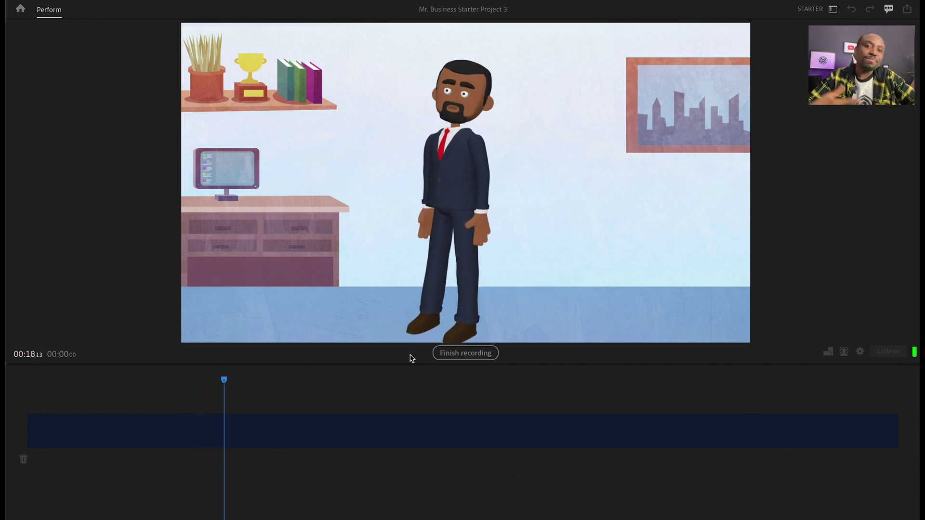
Finish the face and voice recording after about 20 seconds
left_click(462, 355)
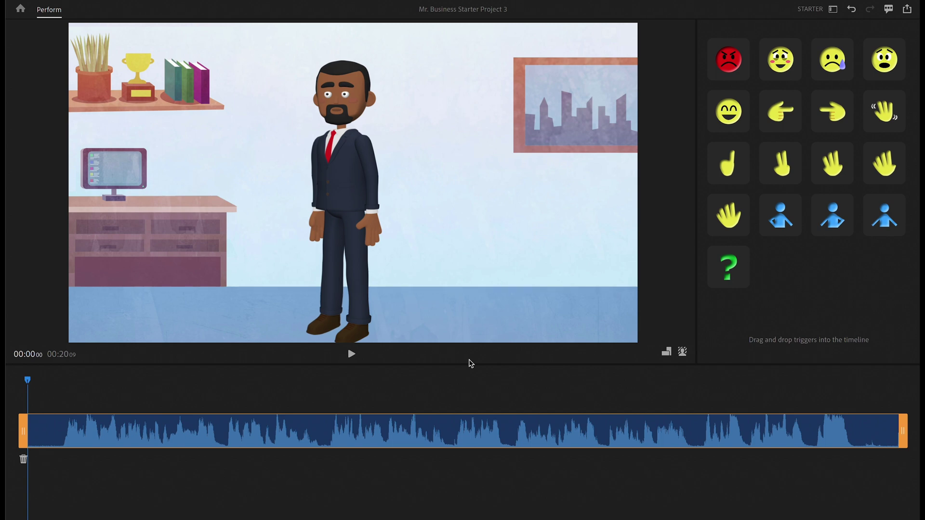
Play back the recorded performance and preview the Point Left and Point Right triggers on the character
key("space")
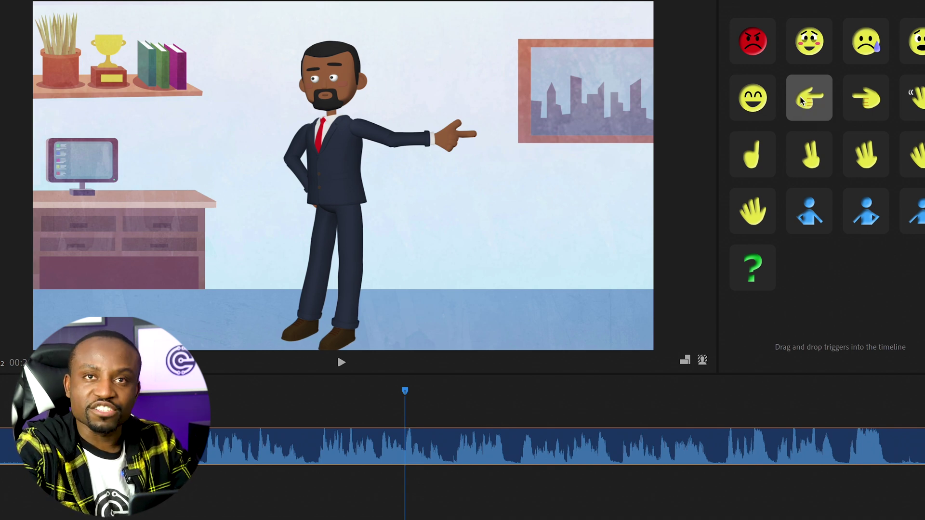
left_click(801, 100)
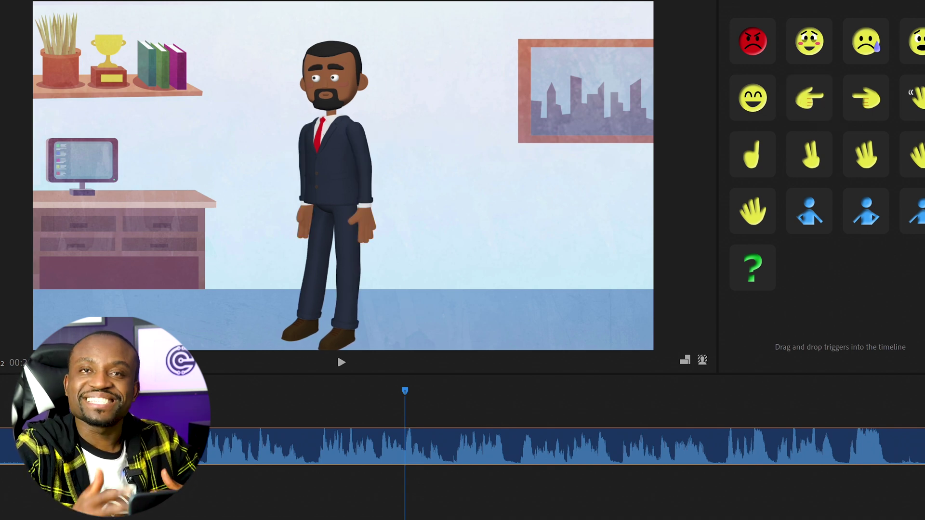
left_click(819, 43)
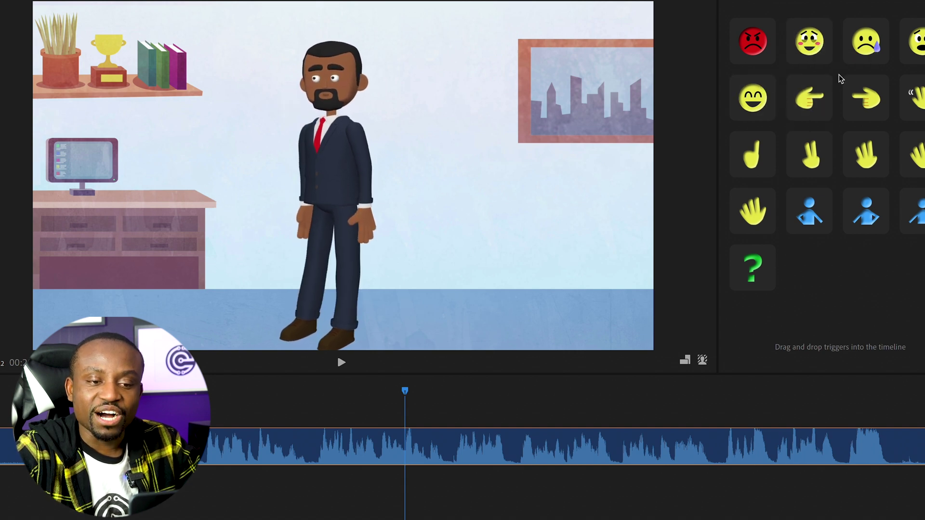
left_click(816, 47)
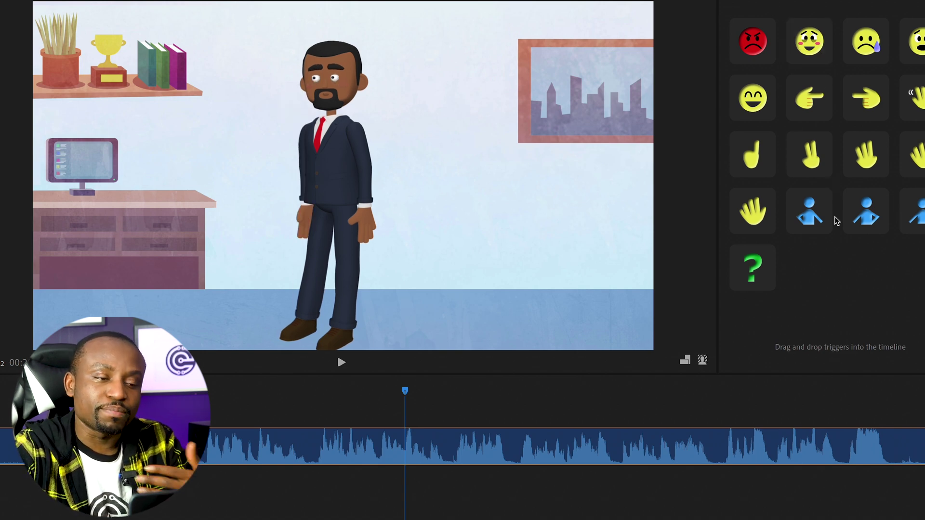
left_click(812, 109)
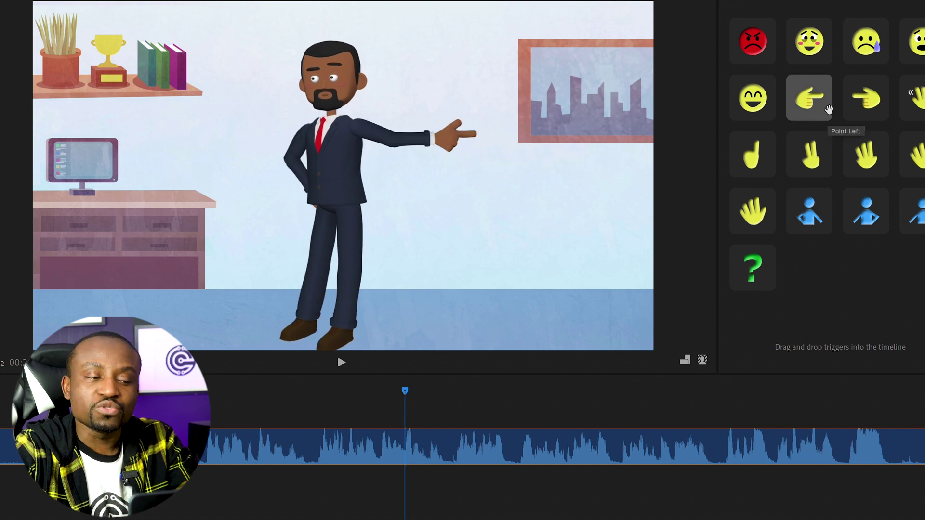
left_click(870, 118)
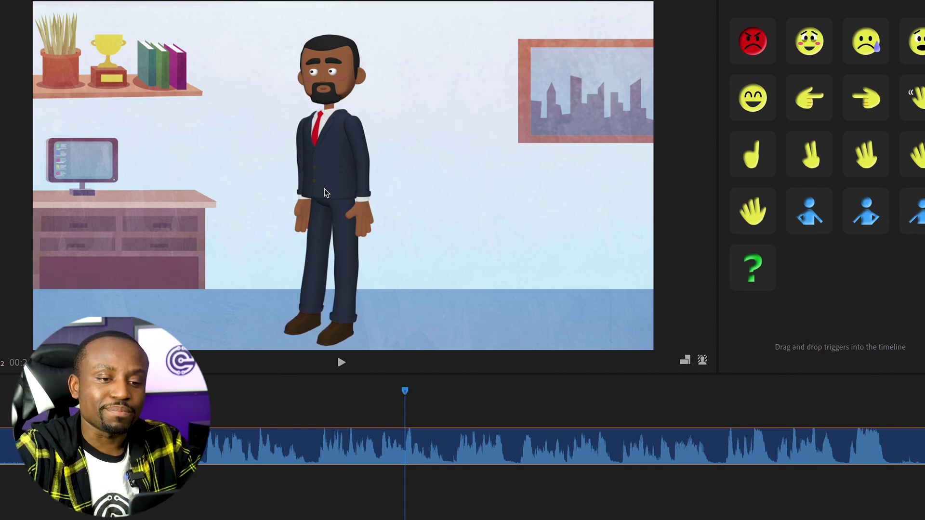
left_click(823, 99)
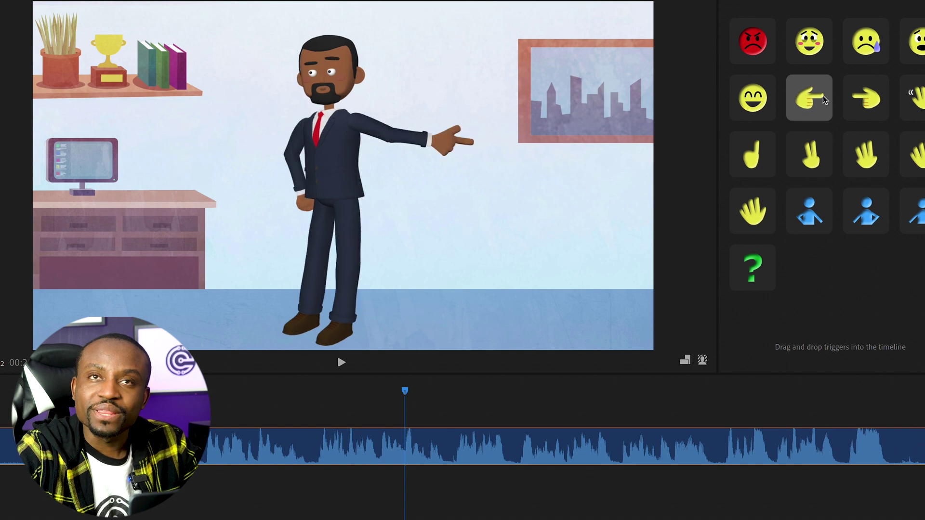
left_click(867, 104)
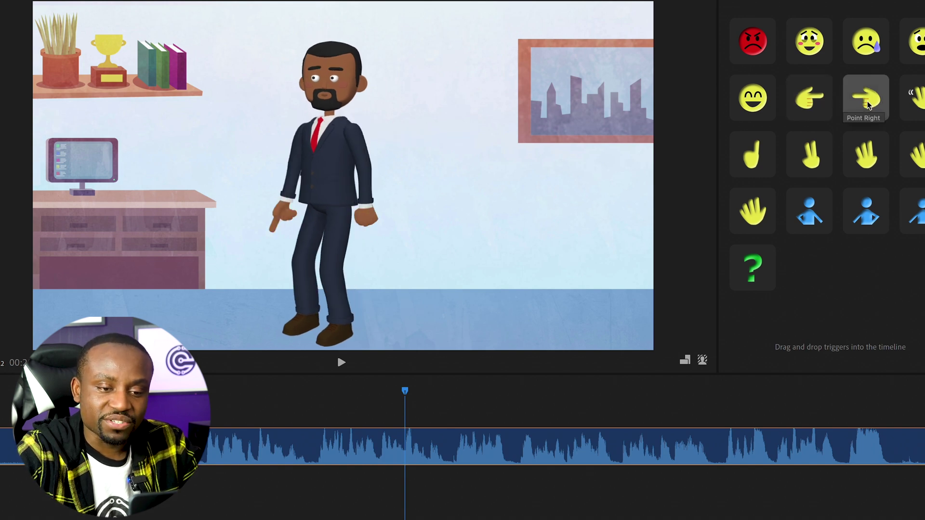
Preview the Count_5, one-finger, Count_2, Gesture Left and Point Left triggers on the character
left_click(761, 212)
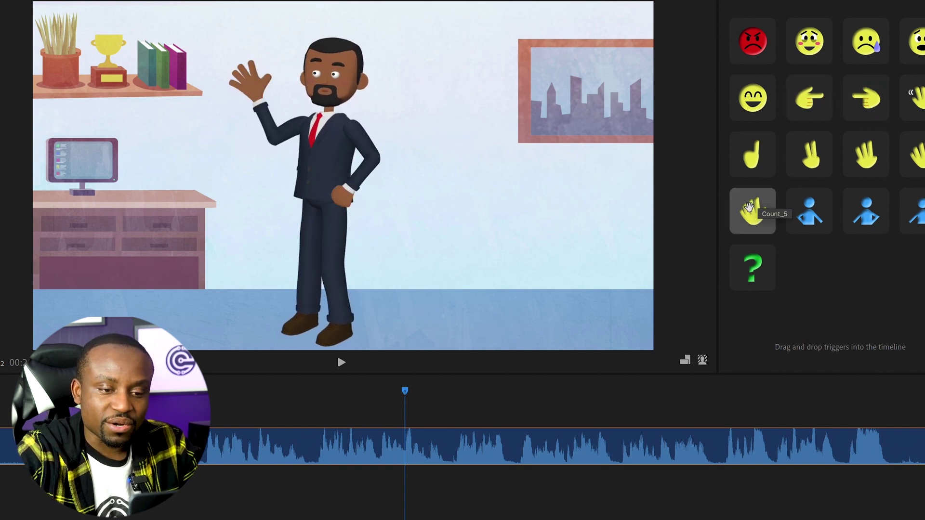
left_click(760, 150)
left_click(811, 154)
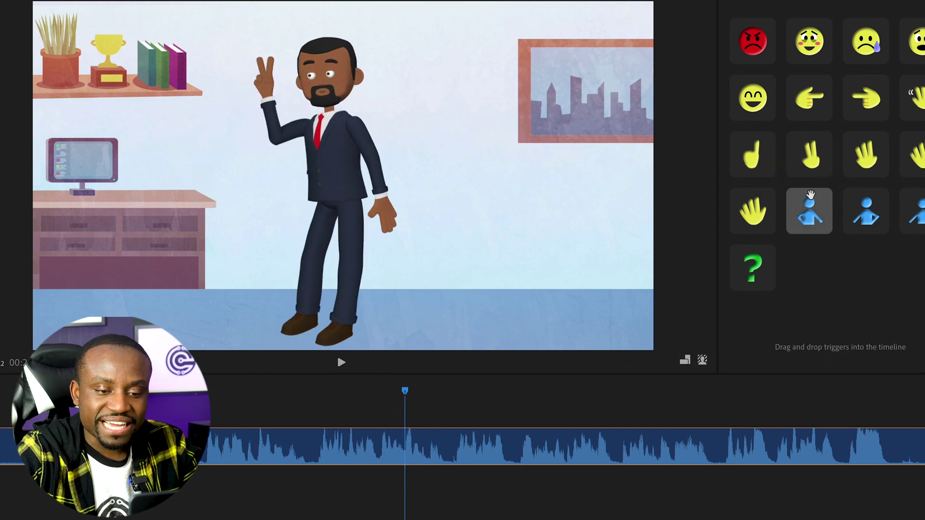
left_click(814, 213)
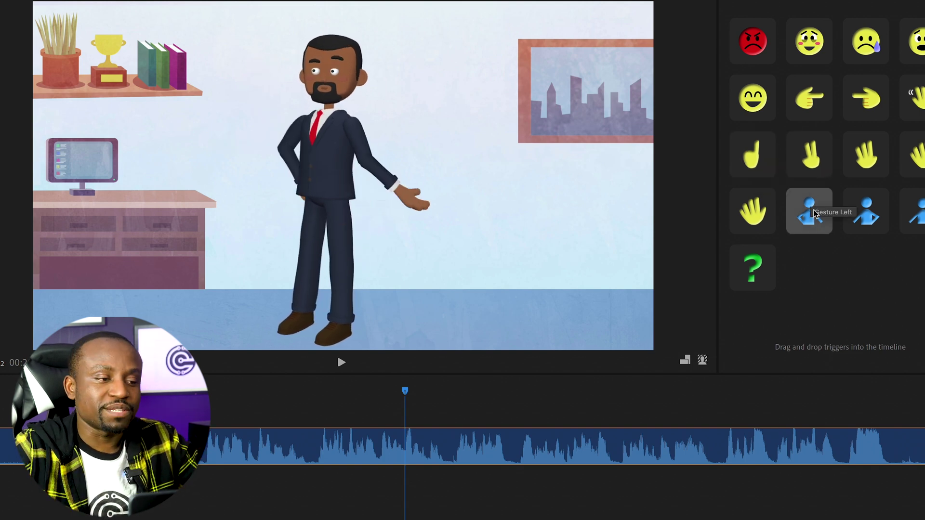
left_click(814, 99)
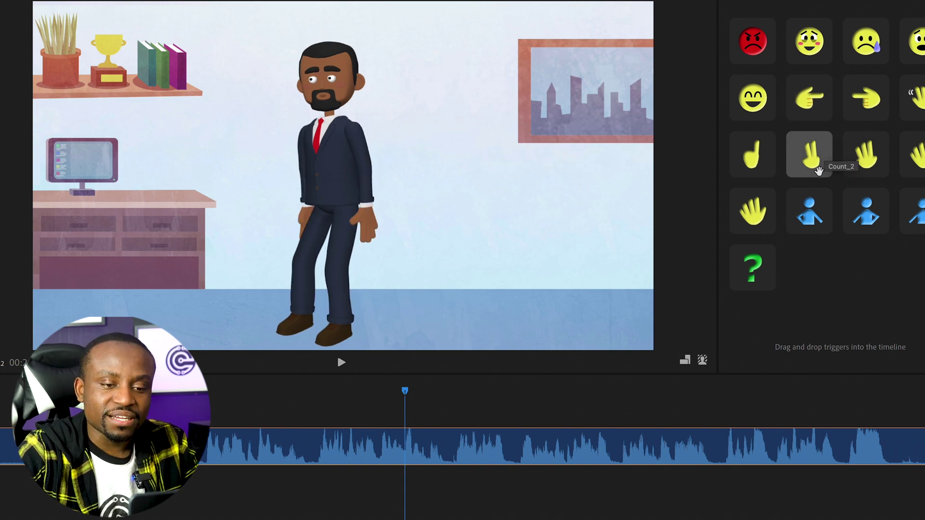
Add the open-hand trigger near the start of the recording and move the start of the Gesture Left trigger's range later
left_click_drag(768, 197, 108, 374)
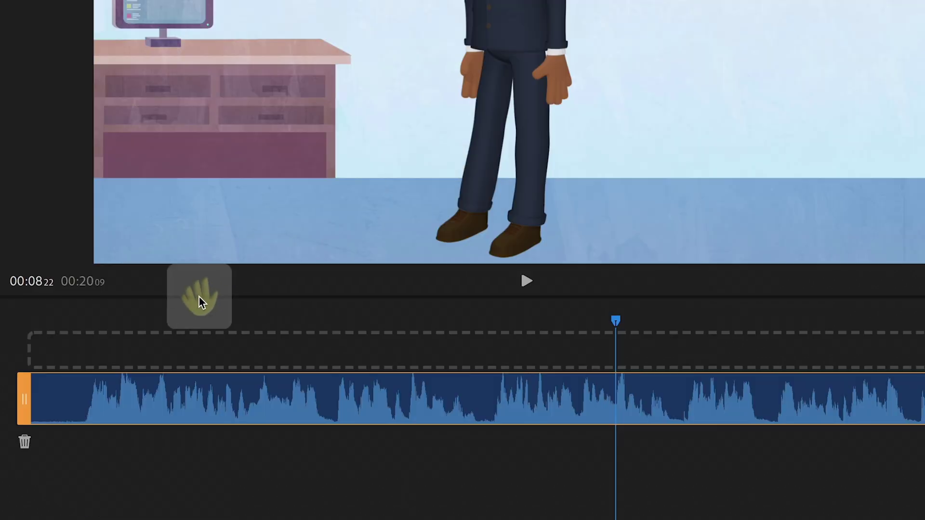
left_click_drag(199, 296, 81, 352)
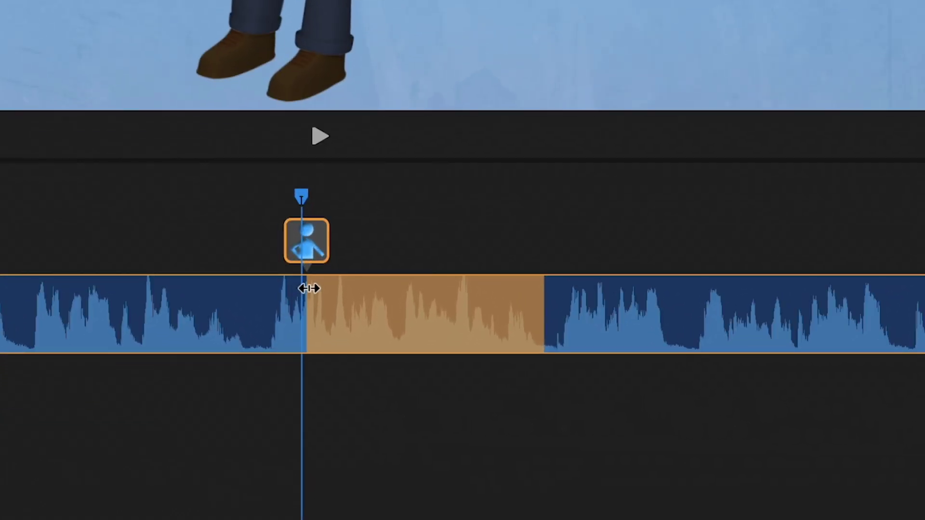
left_click_drag(313, 289, 394, 307)
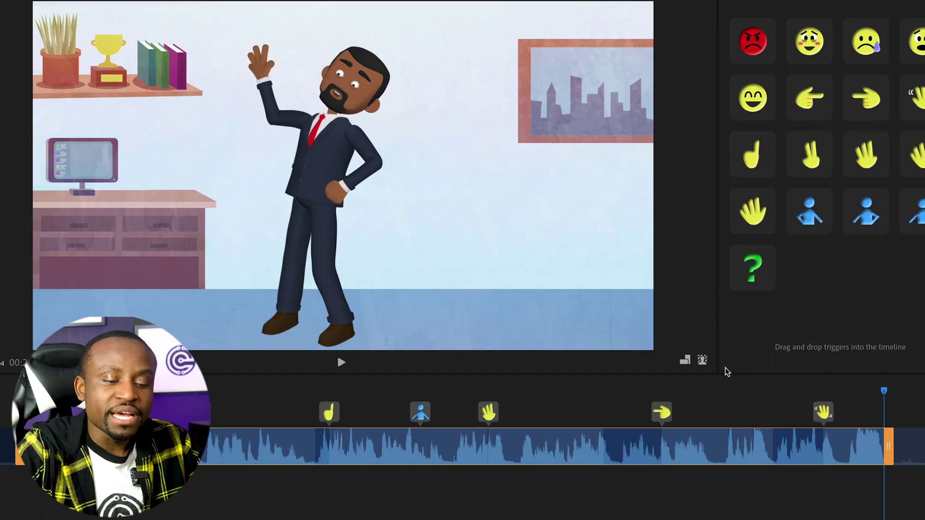
Switch the scene to the Portrait format and shift the character right to centre it in the frame
left_click(686, 360)
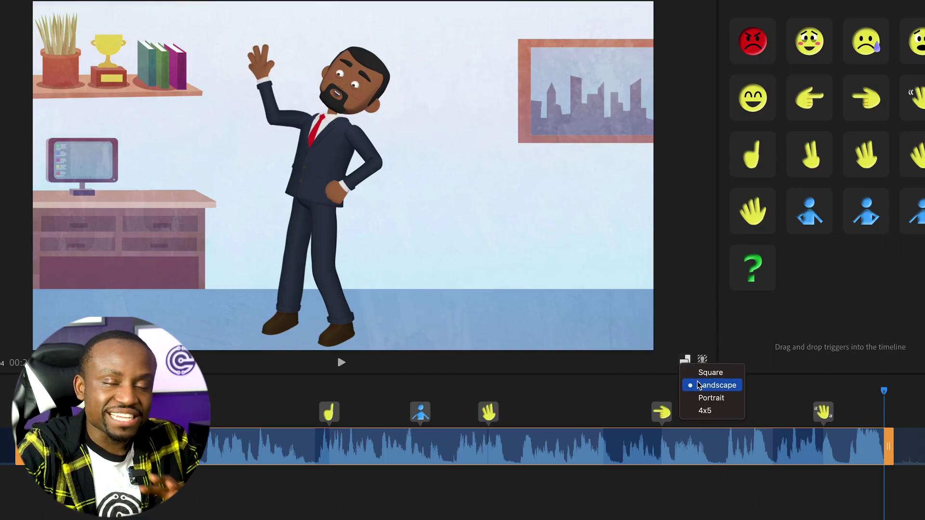
left_click(705, 398)
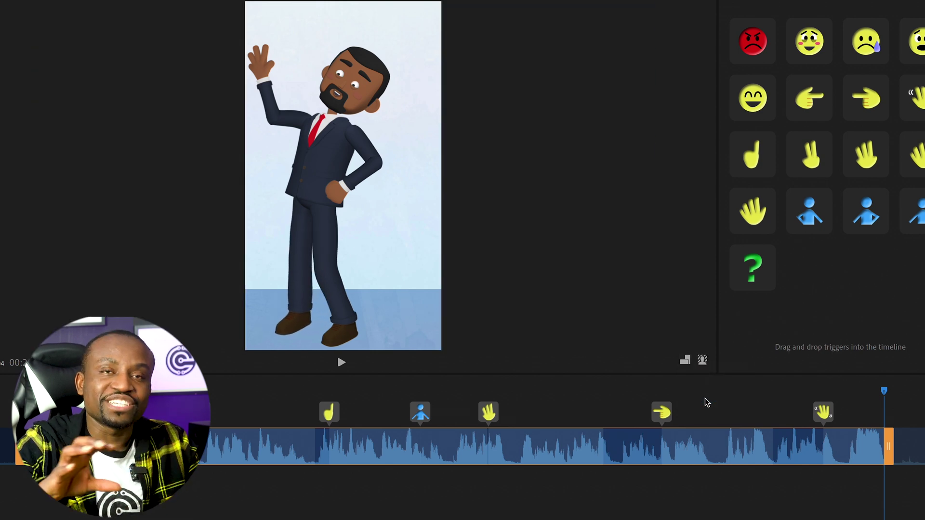
left_click_drag(290, 189, 308, 191)
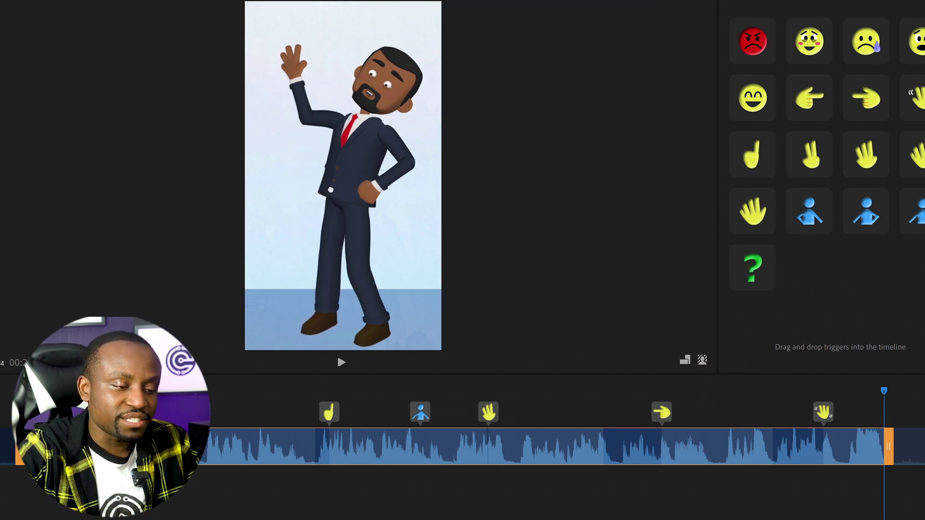
Try the Square and Portrait formats for the scene, and set it back to Landscape
left_click(686, 362)
left_click(706, 373)
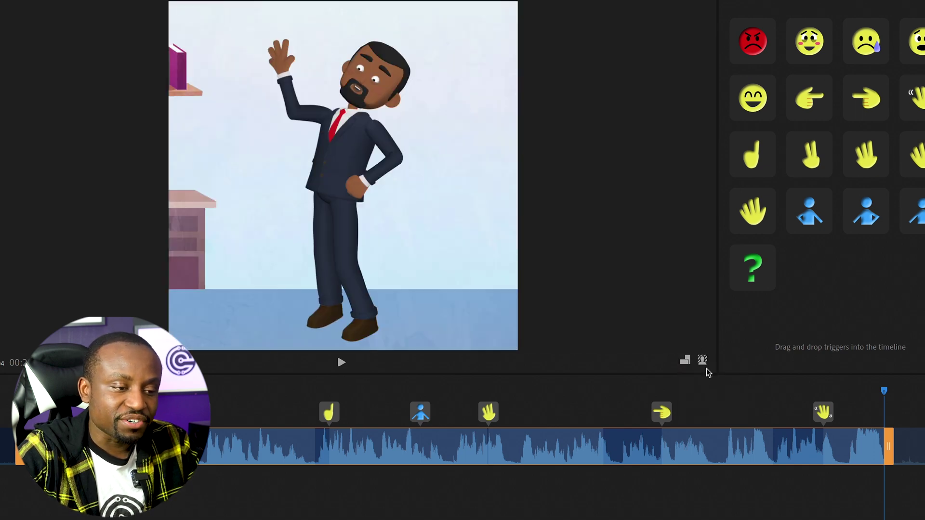
left_click(684, 360)
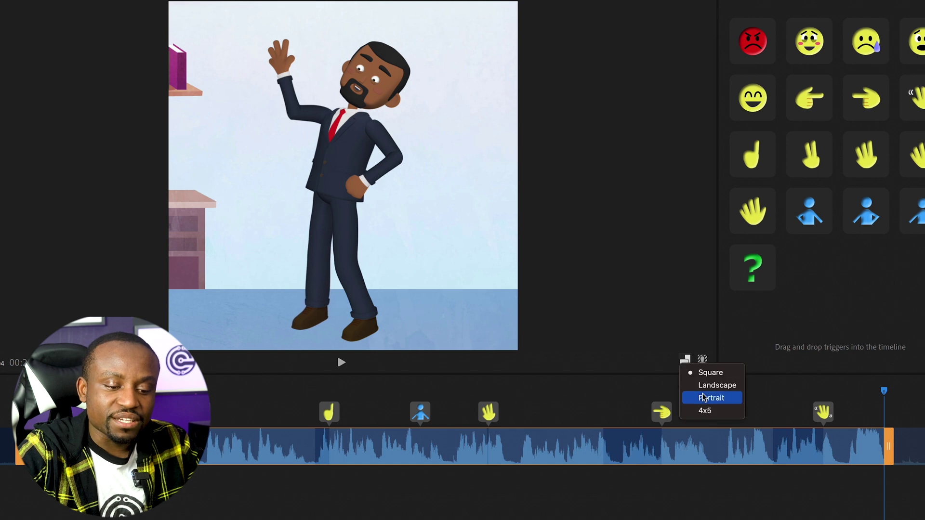
left_click(706, 399)
left_click(685, 360)
left_click(703, 386)
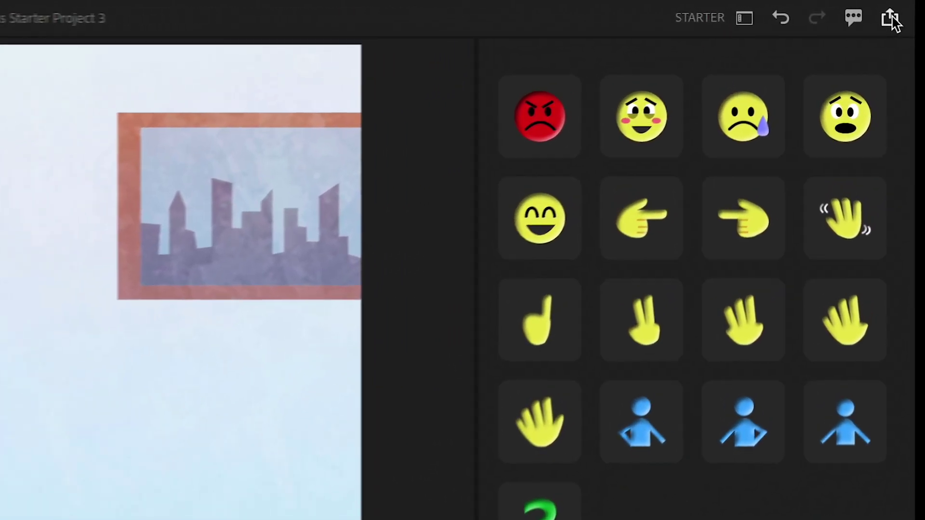
Open Quick Export for the scene and choose the High Quality (larger file) preset
left_click(892, 22)
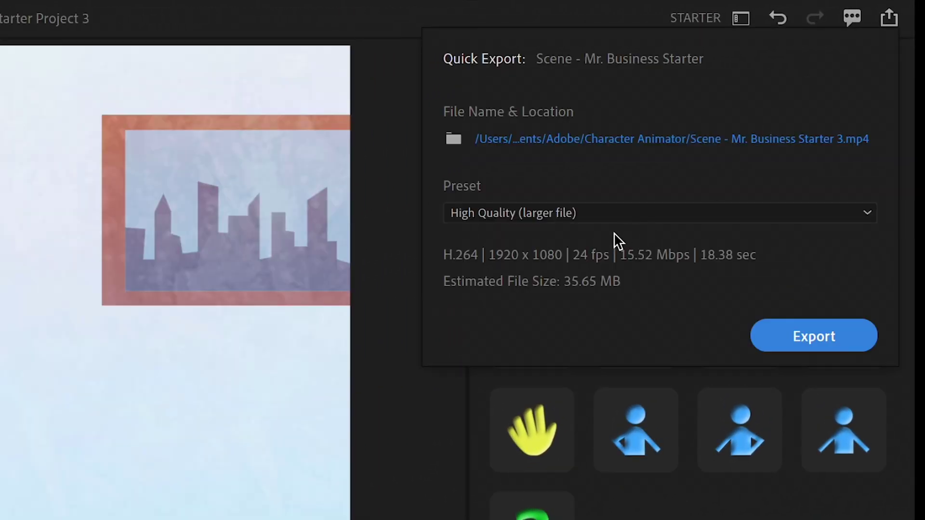
left_click(637, 213)
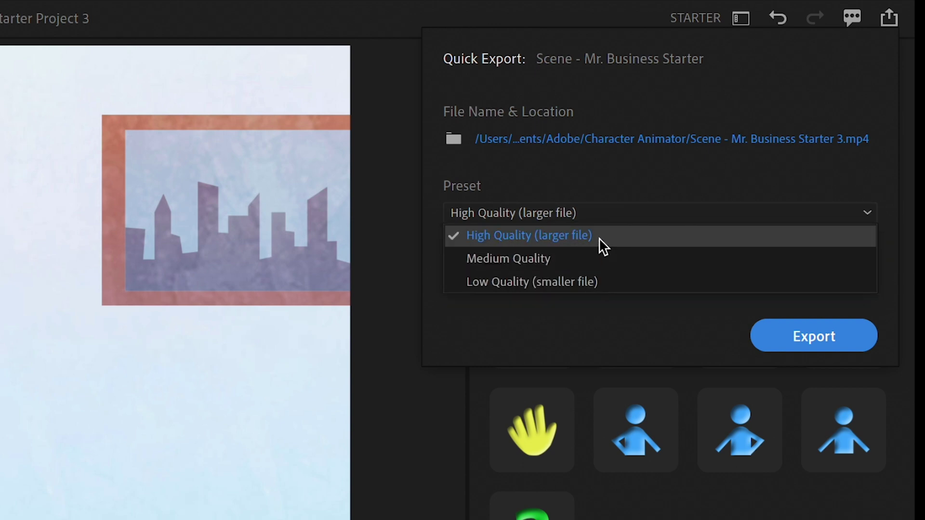
left_click(599, 238)
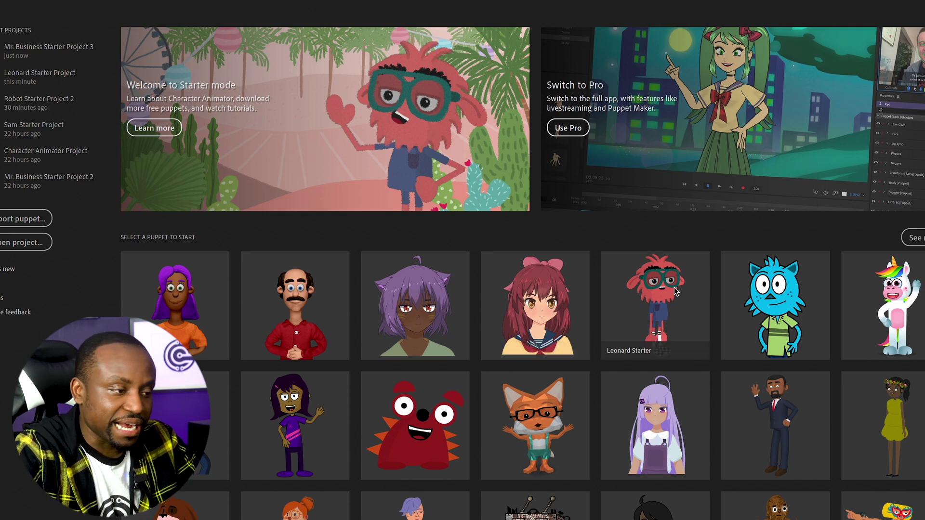
Start a project with the Leonard Starter puppet and import premade_Josh.mp3 from the Fitness folder as its recorded speech
left_click(661, 295)
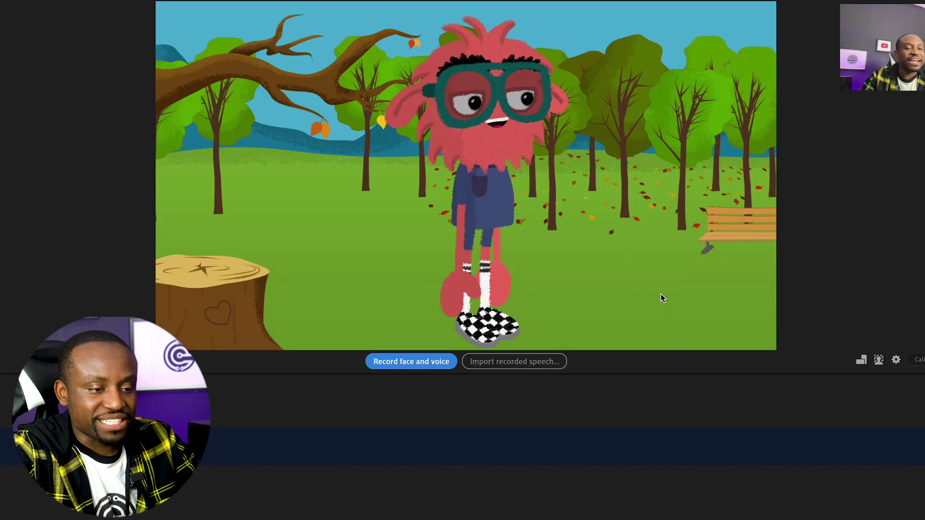
left_click(510, 362)
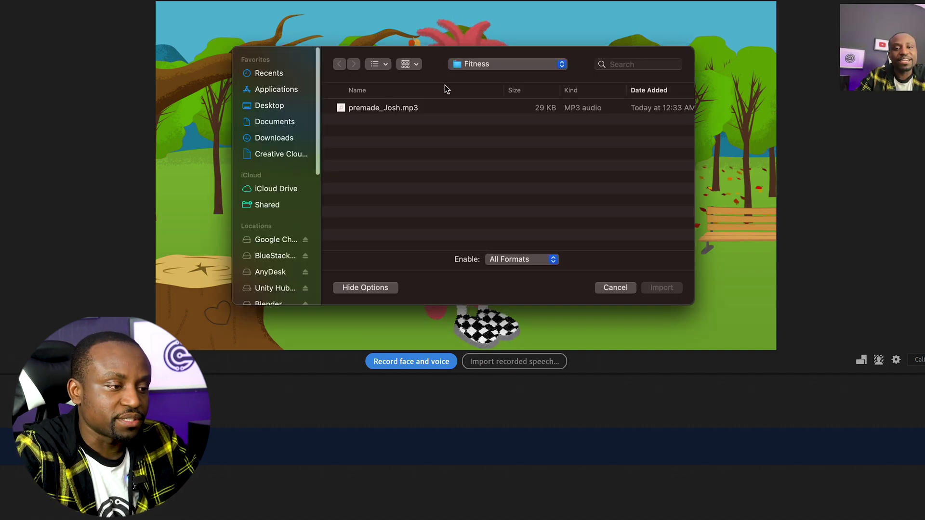
left_click(399, 108)
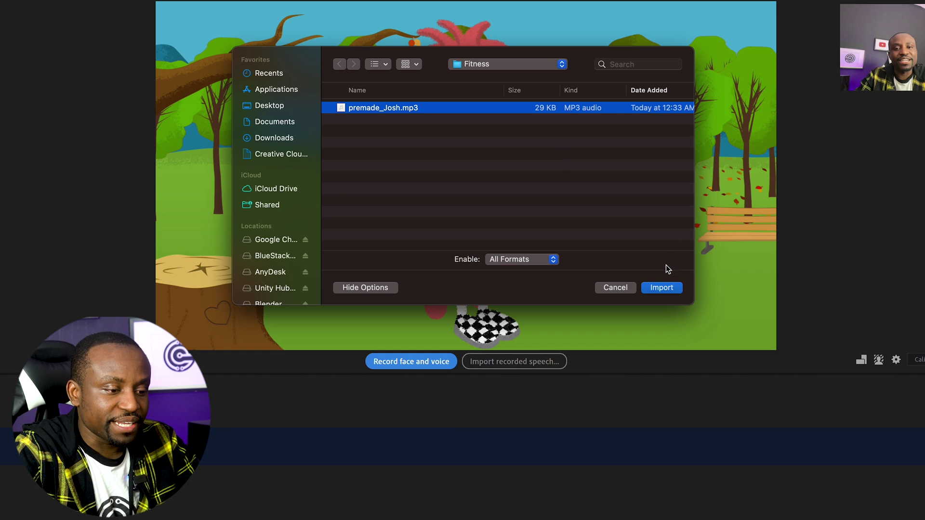
left_click(661, 287)
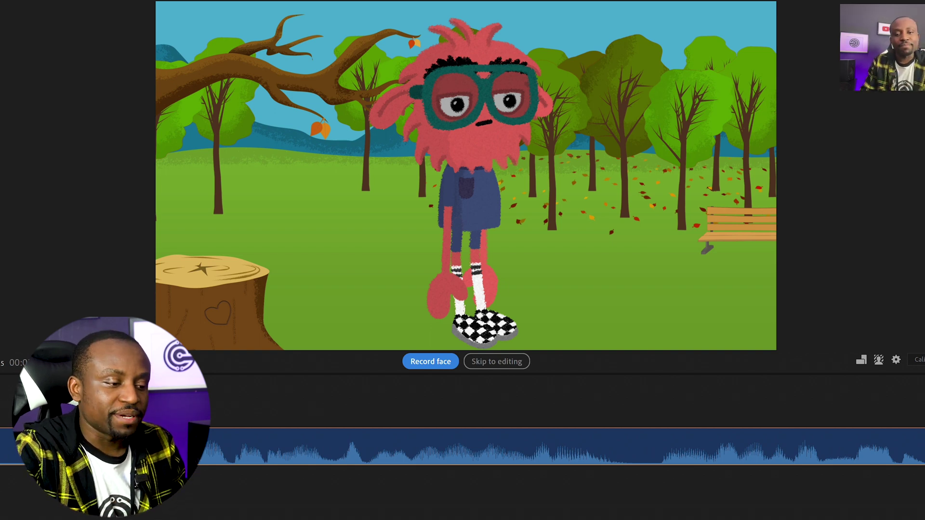
Record the face performance over the imported speech, finish the recording, and try the trigger with both arms held out low
left_click(439, 366)
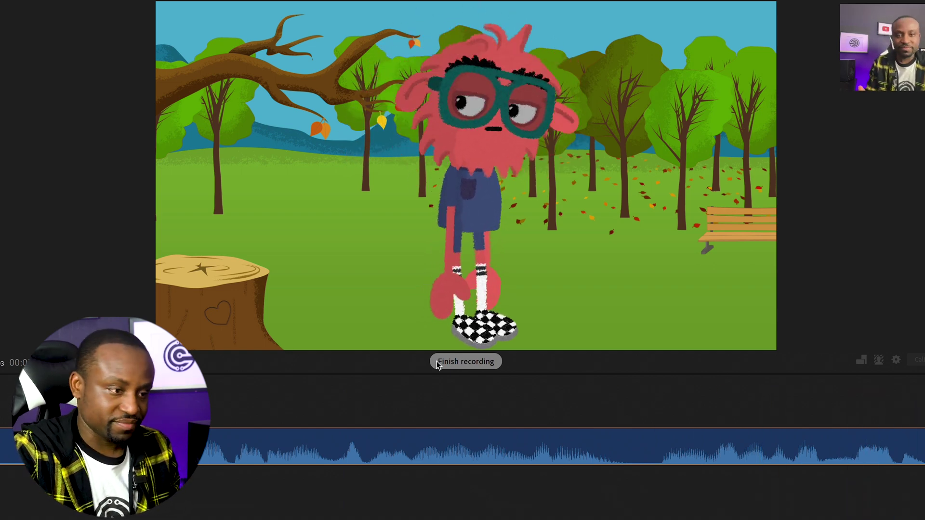
left_click(437, 362)
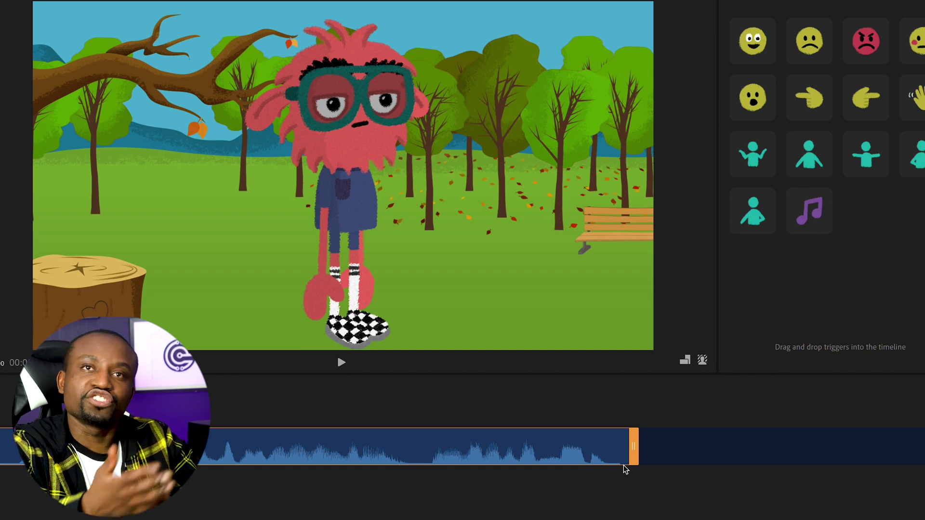
left_click(808, 156)
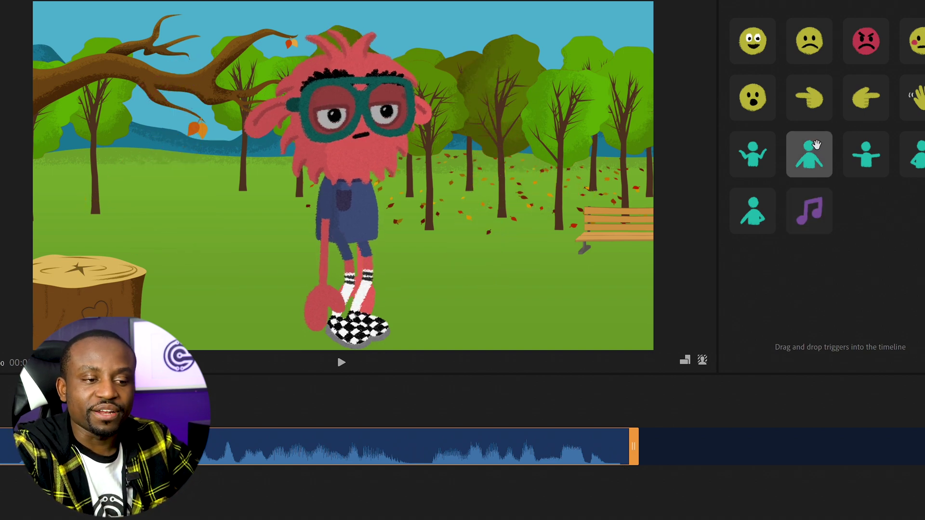
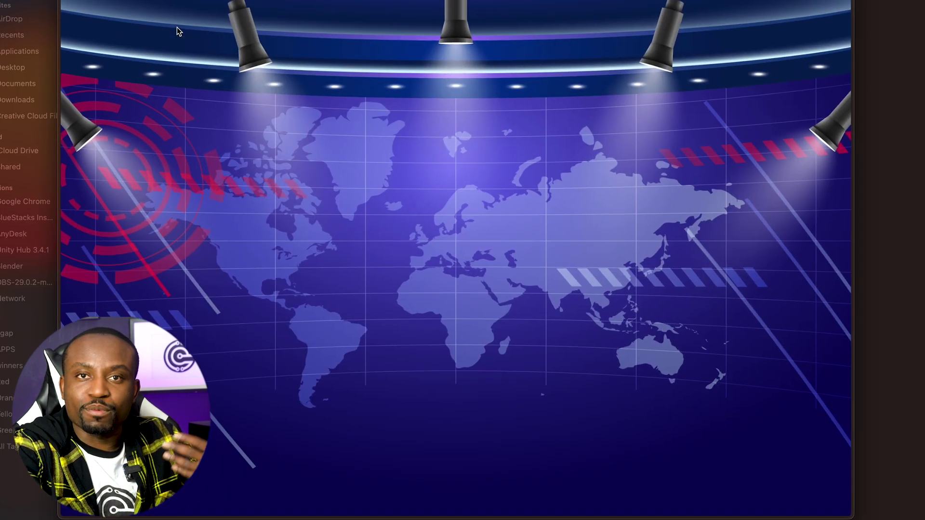
key("Left")
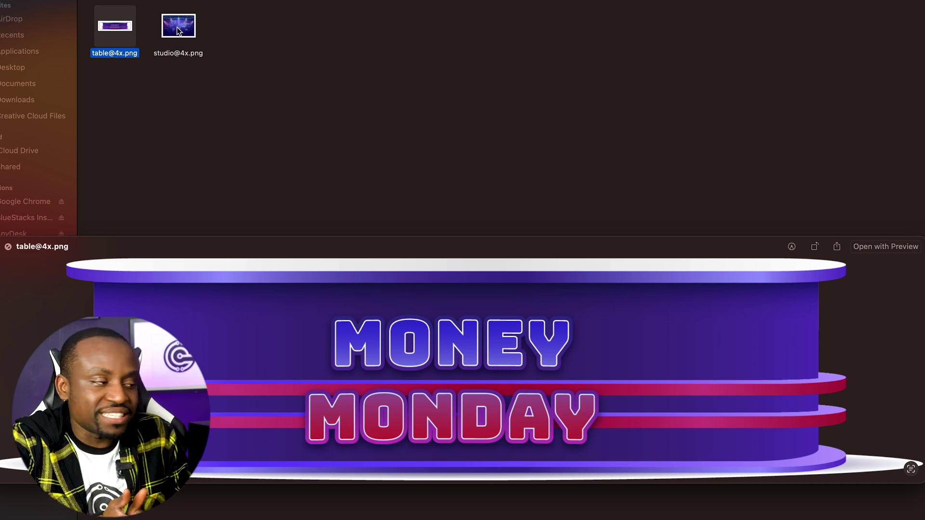
key("super+Tab")
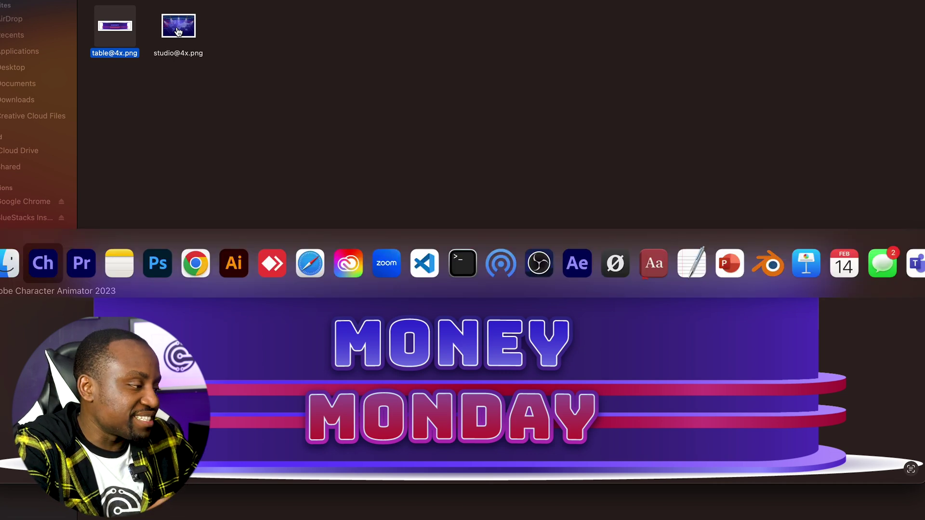
key("super+Tab")
key("super+Tab")
key("super+Tab")
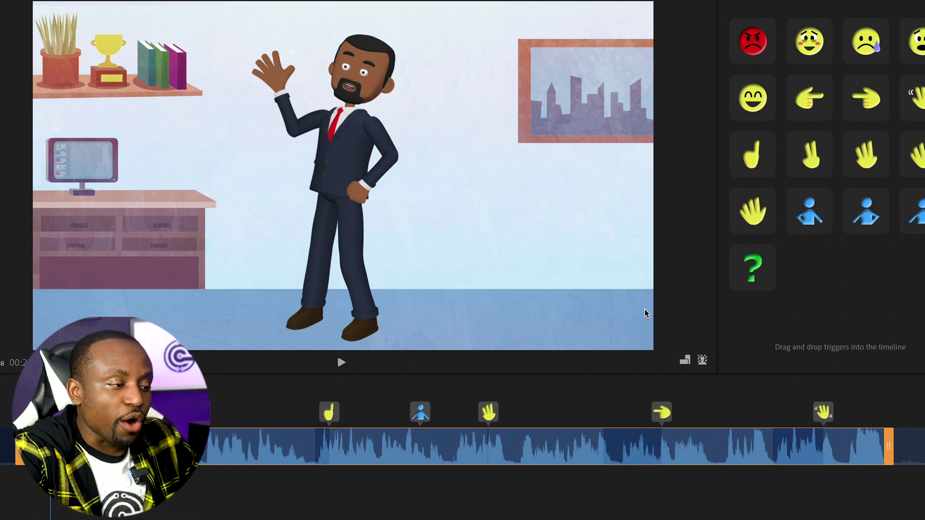
Replace the scene's office backdrop with the solid green background
left_click(703, 360)
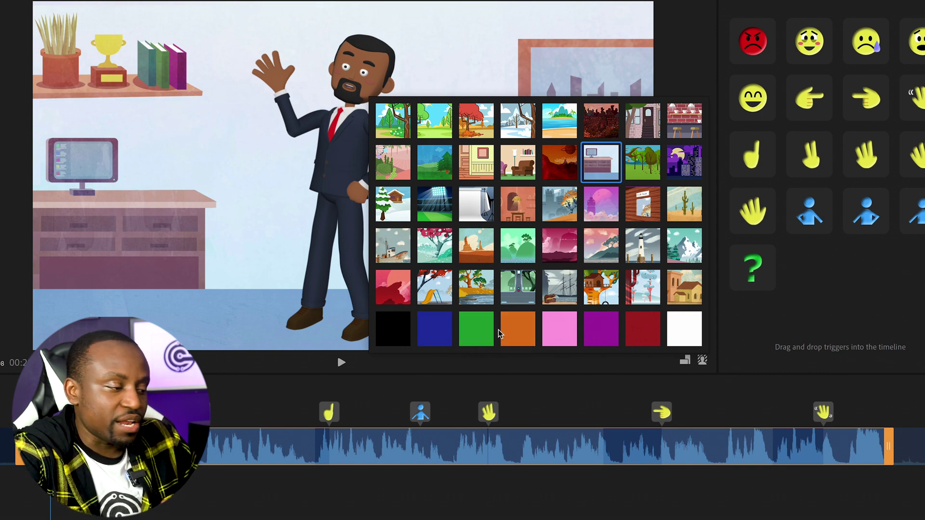
left_click(479, 330)
left_click(417, 371)
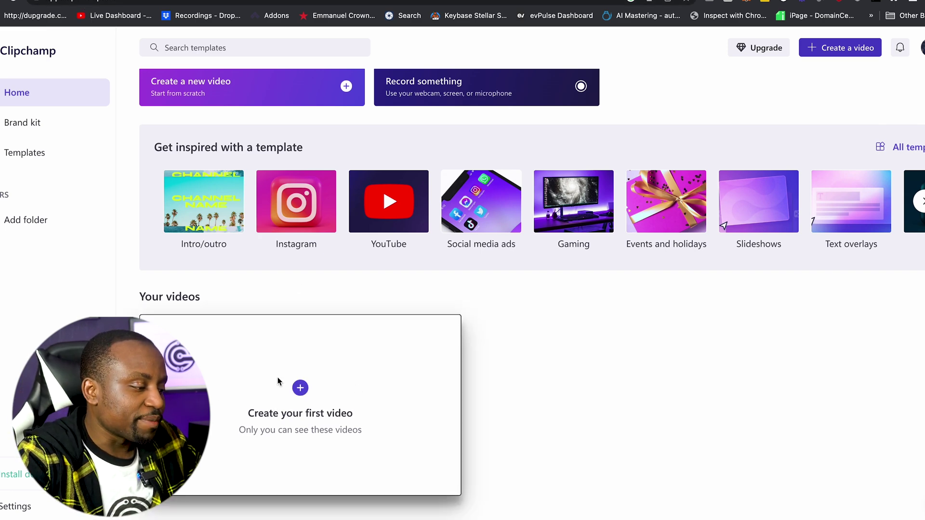
left_click(336, 380)
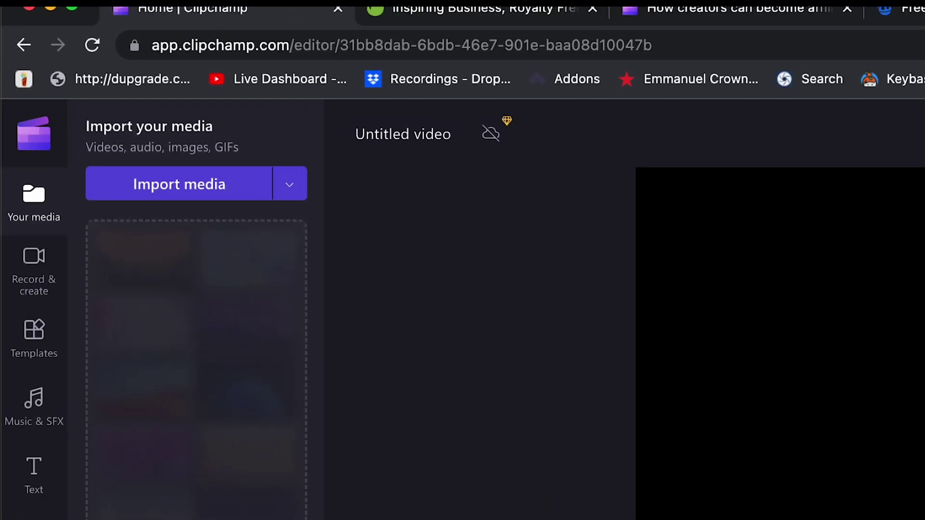
left_click(190, 183)
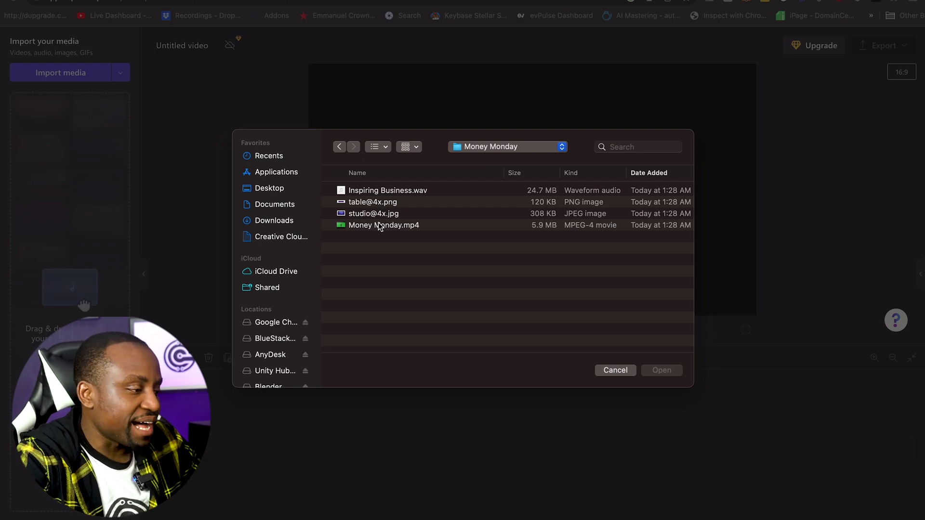
left_click(379, 227)
left_click(380, 214, "shift")
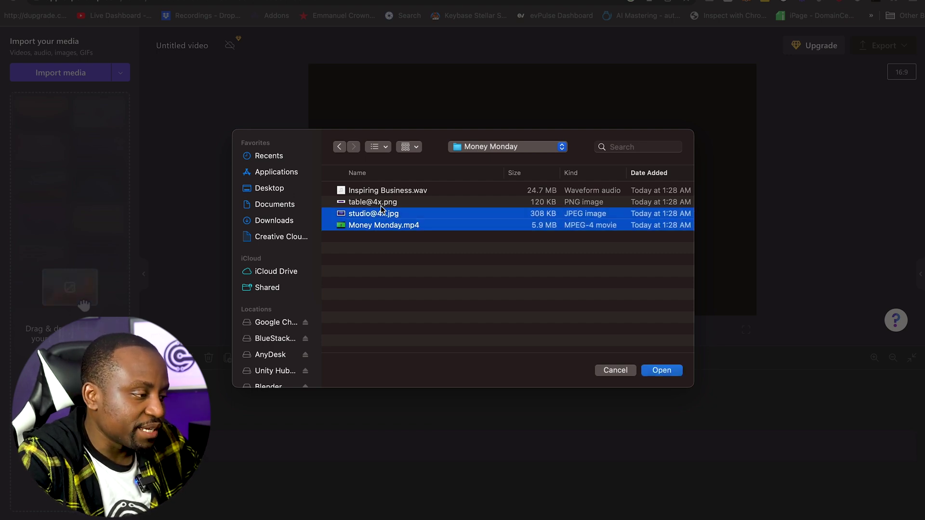
left_click(382, 203, "shift")
left_click(662, 371)
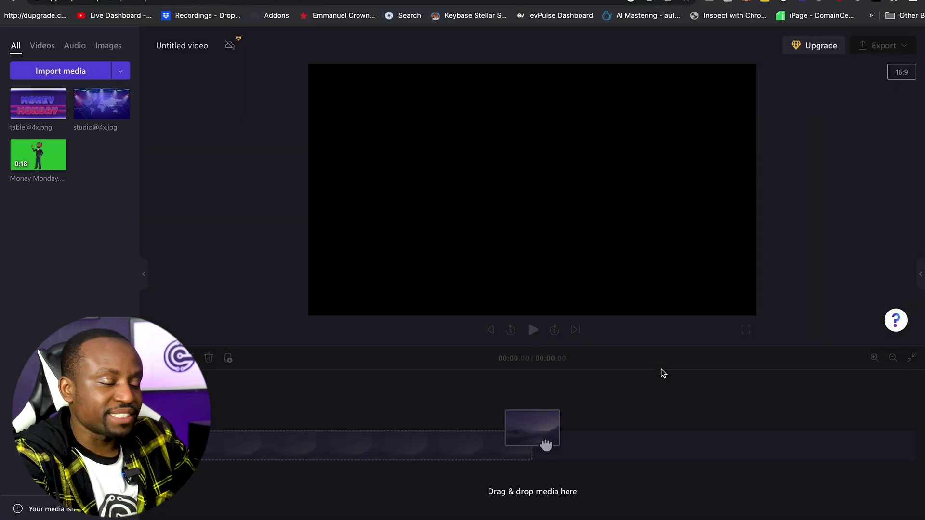
mouse_move(31, 158)
left_click_drag(32, 158, 232, 439)
mouse_move(120, 98)
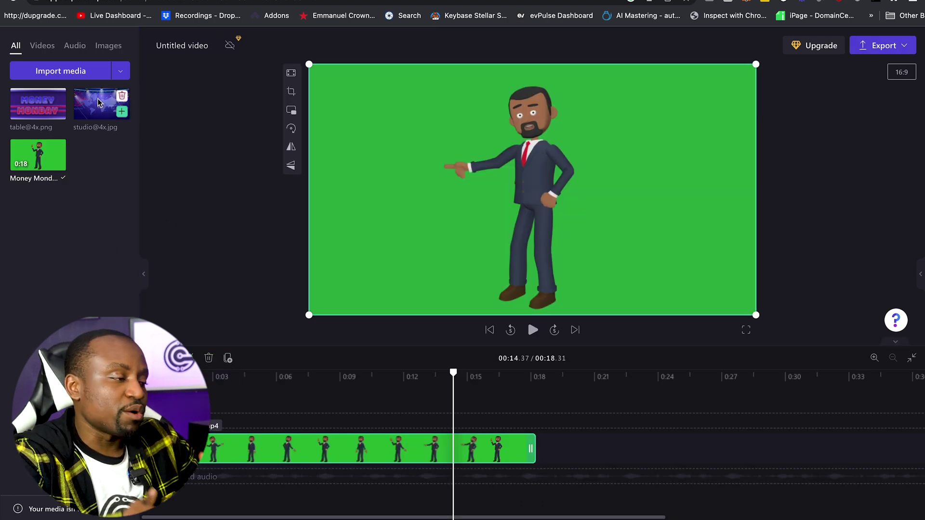
left_click_drag(98, 103, 217, 455)
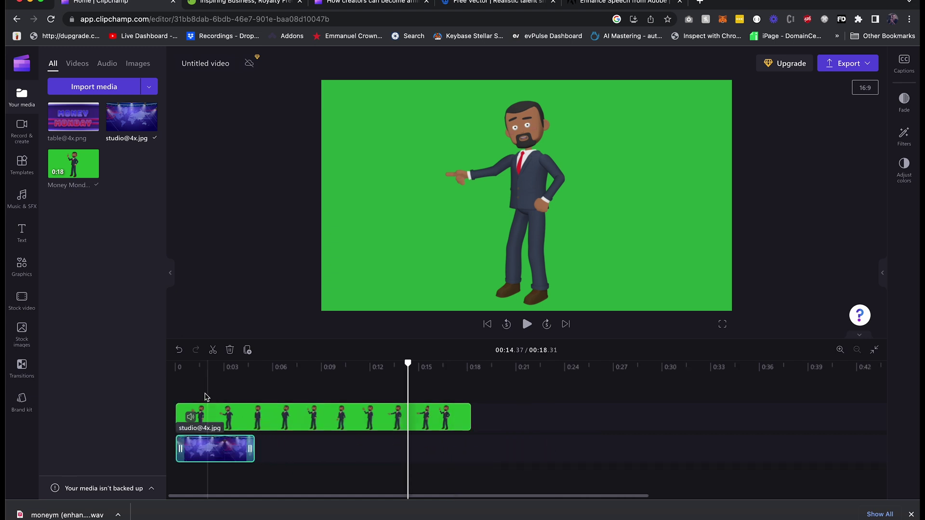
Show the frame at about 2.6 seconds and extend the studio background on the timeline to about 16 seconds
left_click(190, 375)
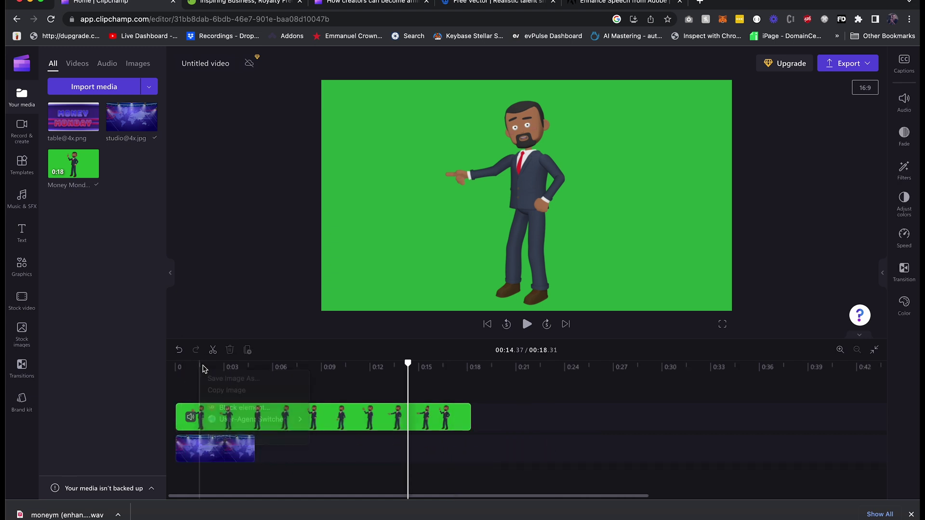
left_click_drag(201, 376, 218, 377)
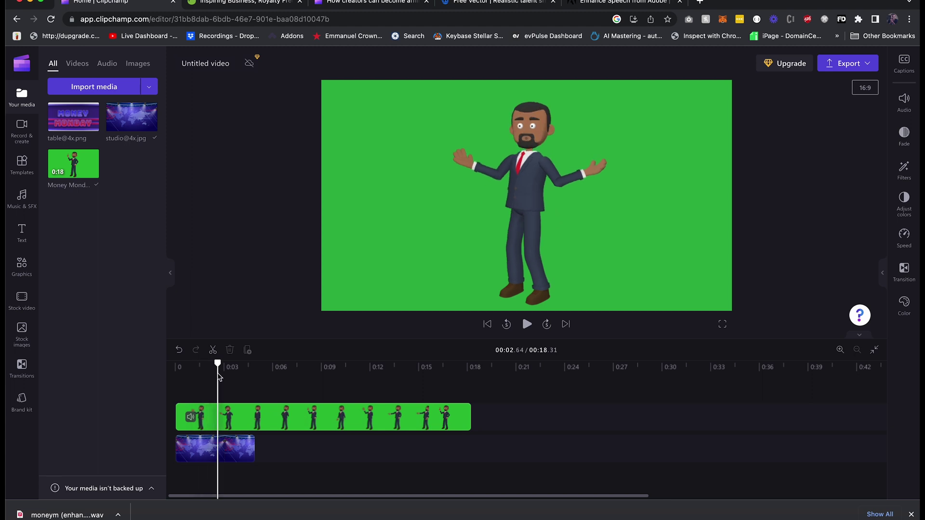
left_click_drag(255, 449, 580, 457)
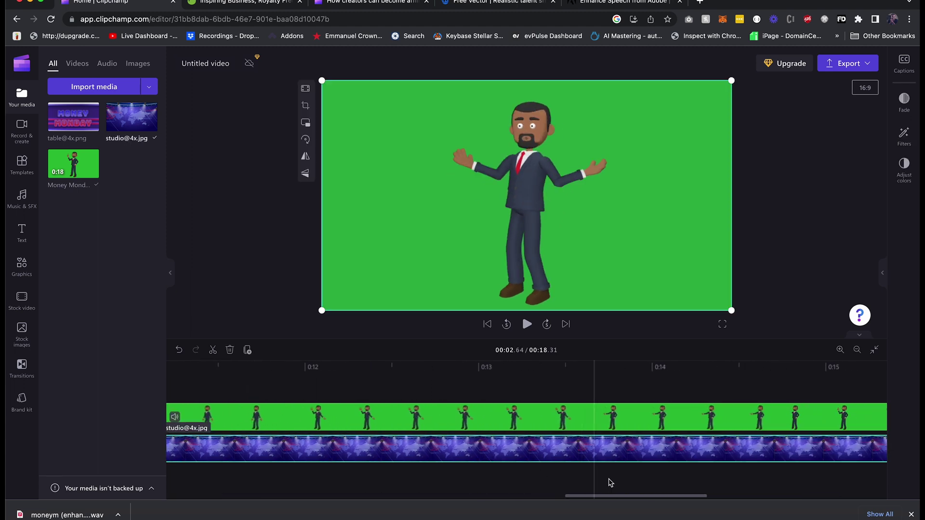
Remove the Money Monday clip's green background with the Green screen filter, and scale the character down slightly in the frame
left_click_drag(647, 496, 284, 498)
scroll(284, 496, "up", 5)
left_click(338, 418)
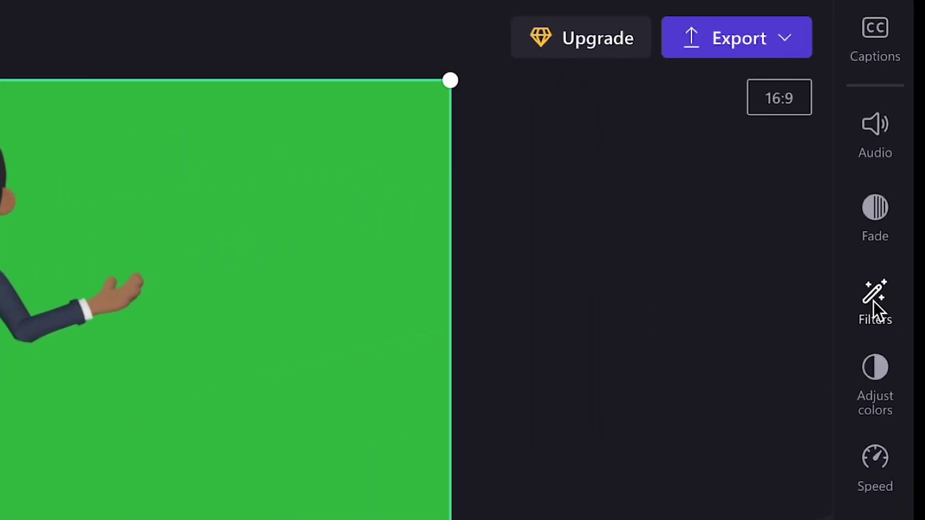
left_click(876, 301)
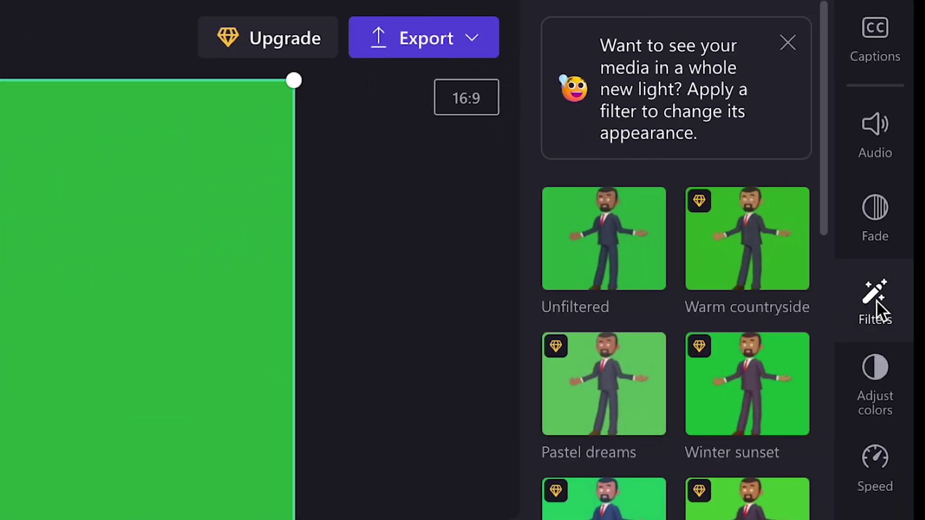
scroll(593, 513, "down", 15)
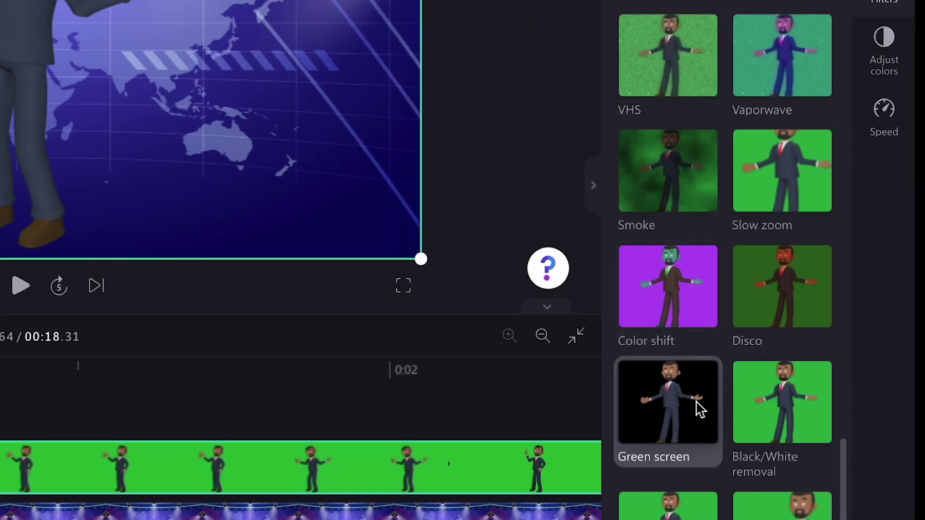
left_click(688, 410)
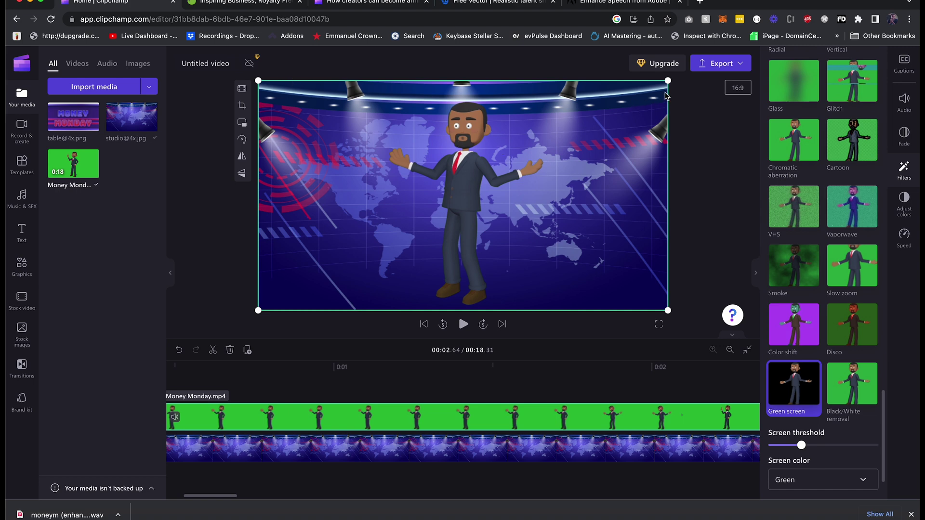
left_click_drag(668, 81, 626, 109)
left_click_drag(410, 198, 442, 185)
mouse_move(66, 119)
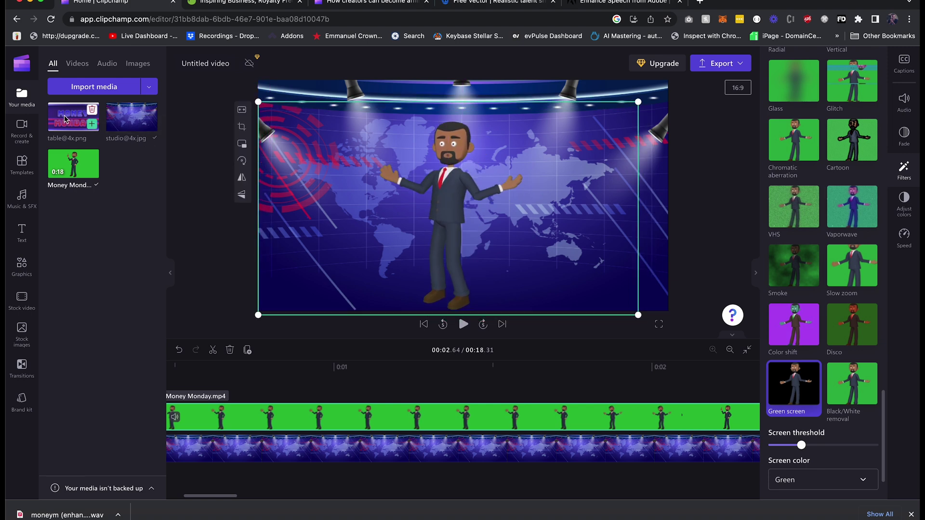
left_click_drag(66, 119, 260, 388)
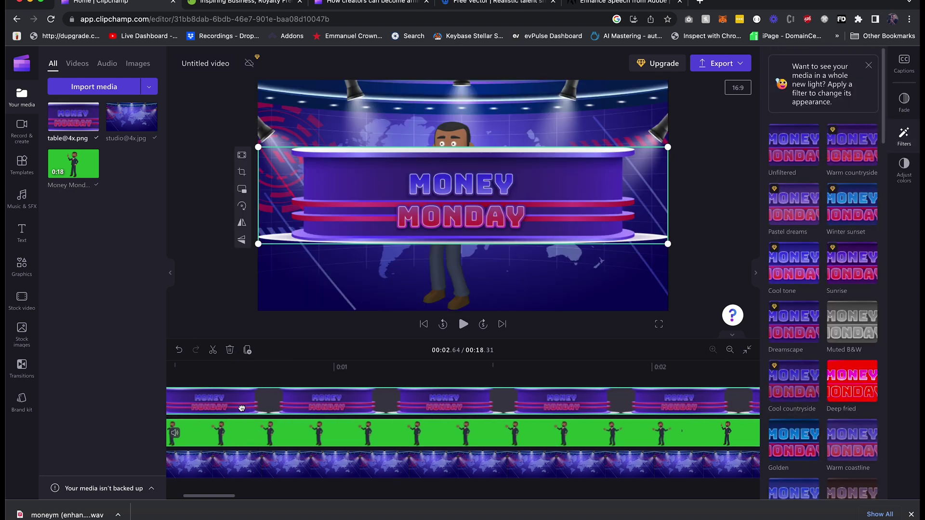
left_click(730, 350)
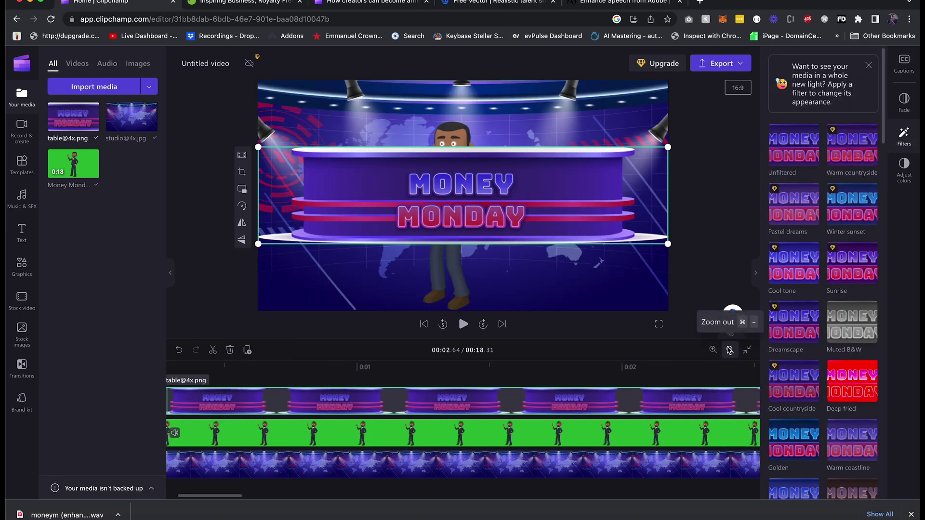
left_click(746, 350)
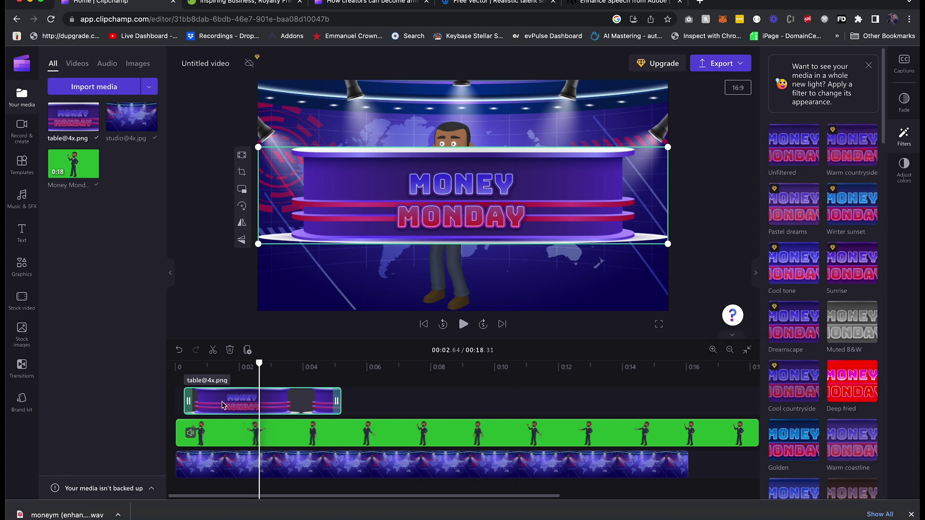
left_click_drag(333, 401, 734, 422)
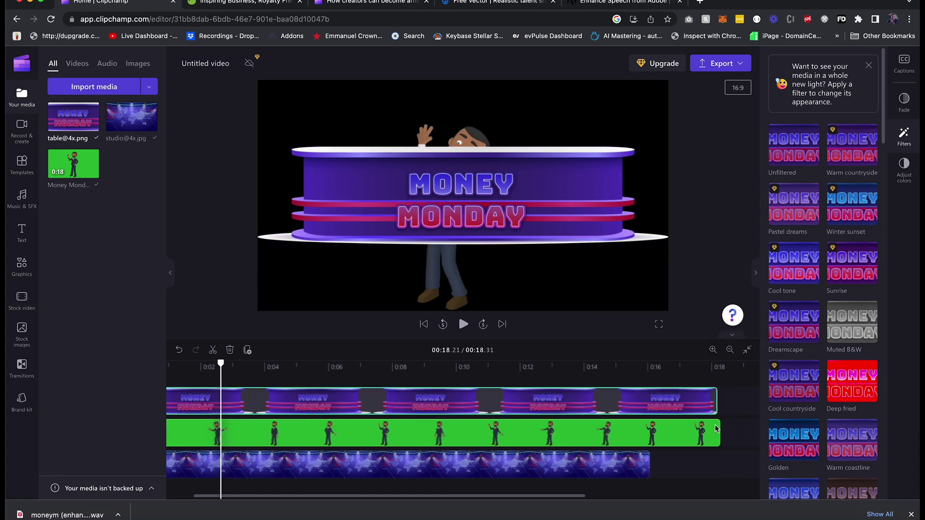
left_click_drag(637, 474, 724, 465)
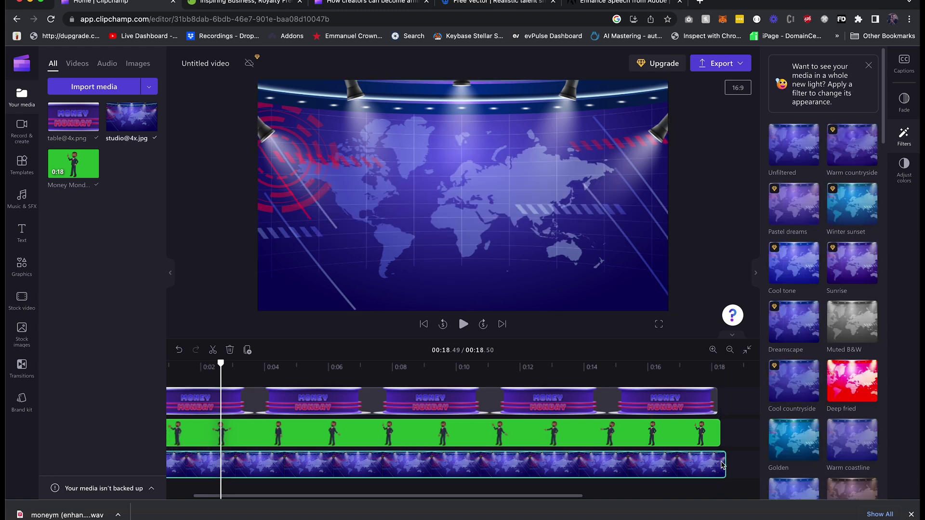
Scale the Money Monday desk down, place it along the frame's lower edge, and adjust the character behind it
left_click(371, 401)
left_click_drag(438, 174, 506, 218)
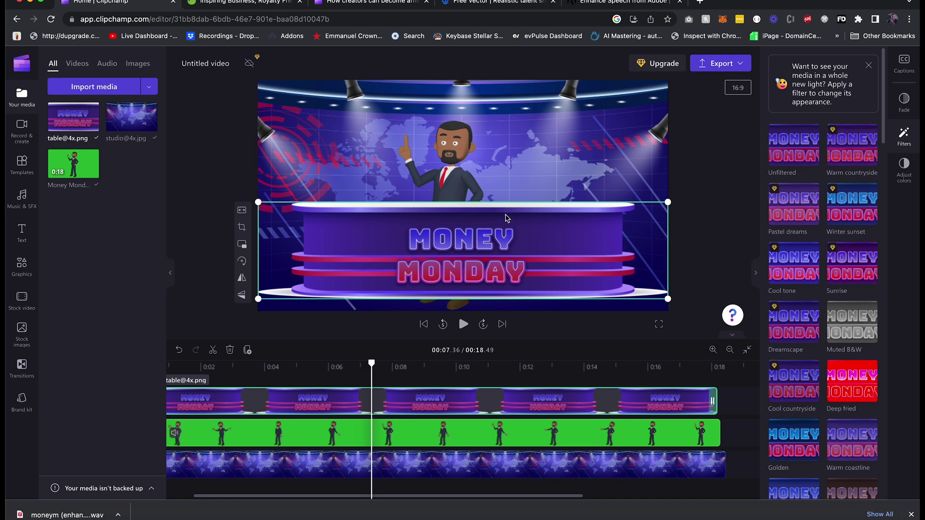
left_click_drag(667, 204, 613, 223)
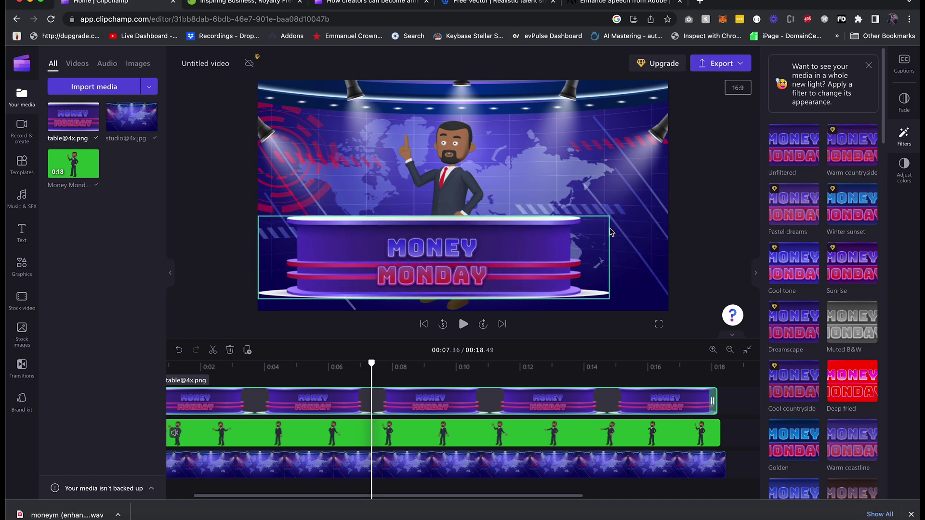
left_click_drag(508, 251, 516, 258)
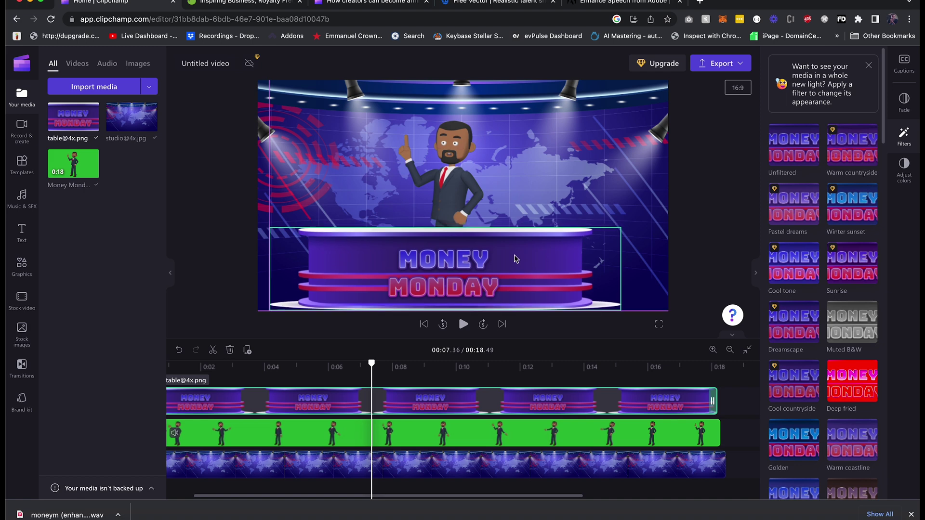
left_click(459, 150)
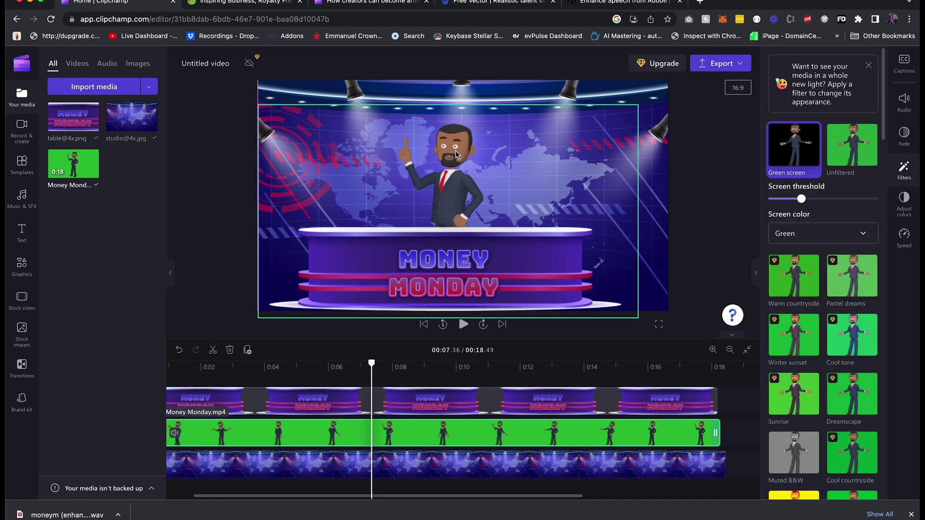
left_click(451, 268)
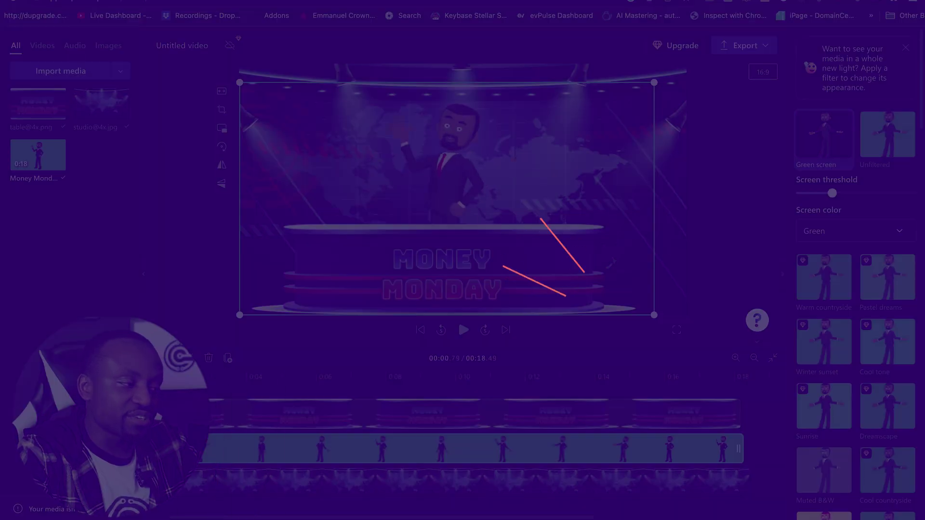
Look through the stock music and sound effects categories for possible background audio
left_click(414, 378)
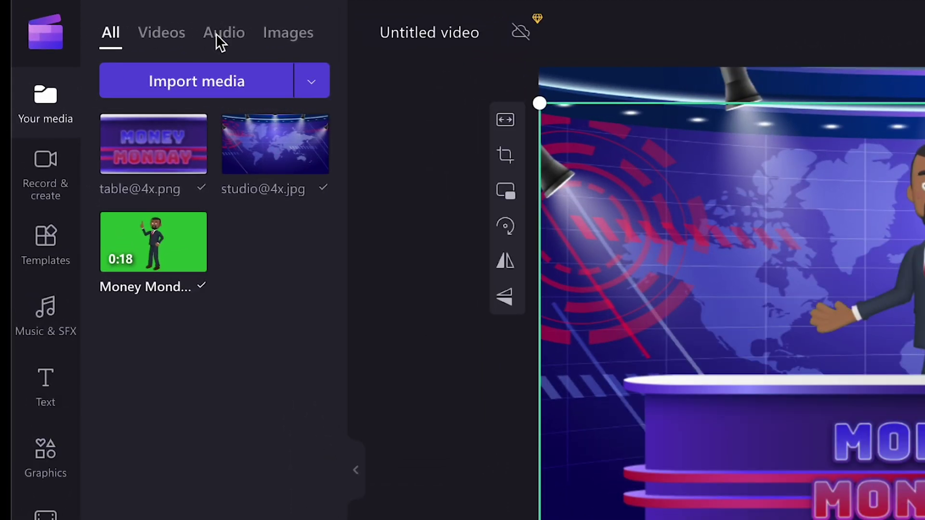
left_click(33, 318)
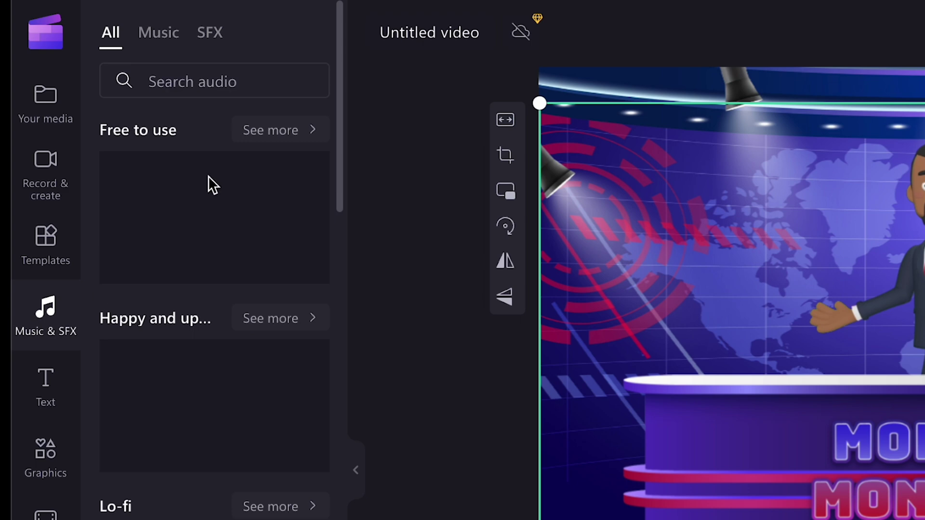
scroll(206, 268, "down", 10)
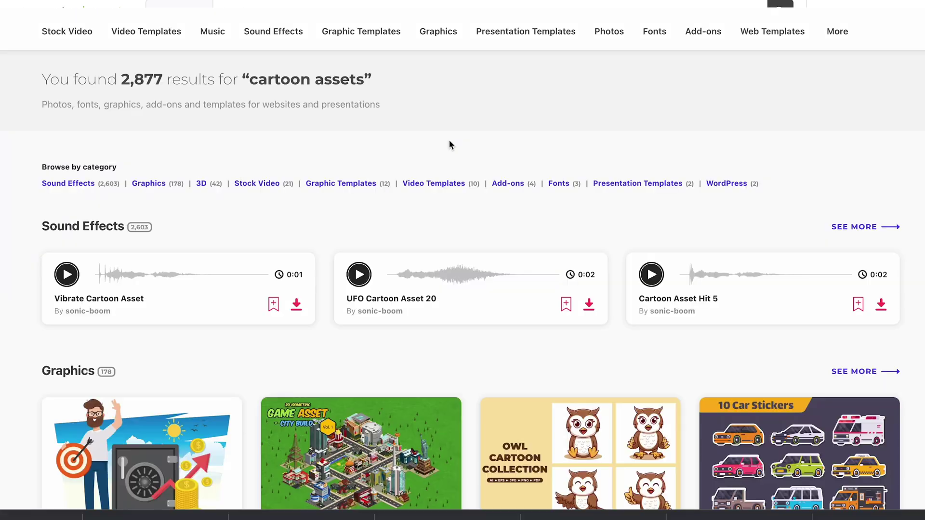
Examine the sound effects, graphics, 3D and stock video results for "cartoon assets" on Envato
scroll(450, 144, "down", 2)
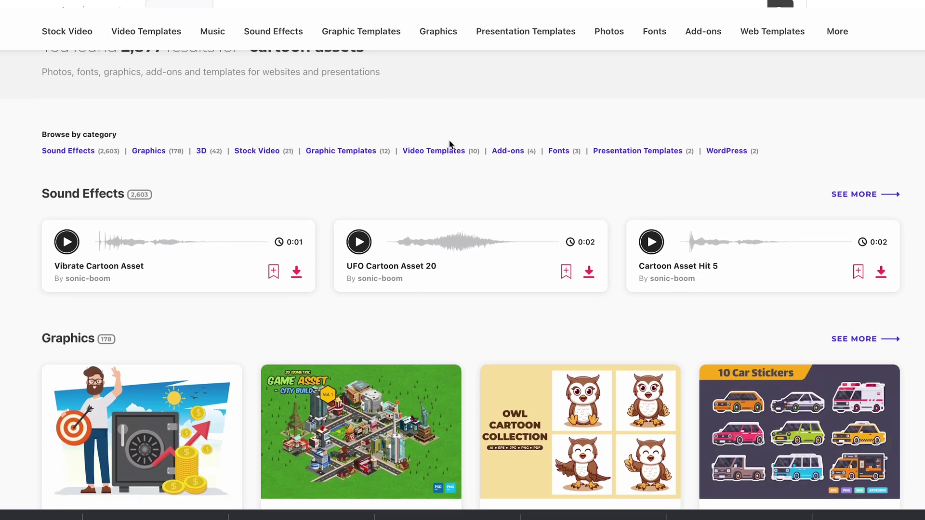
scroll(450, 145, "down", 3)
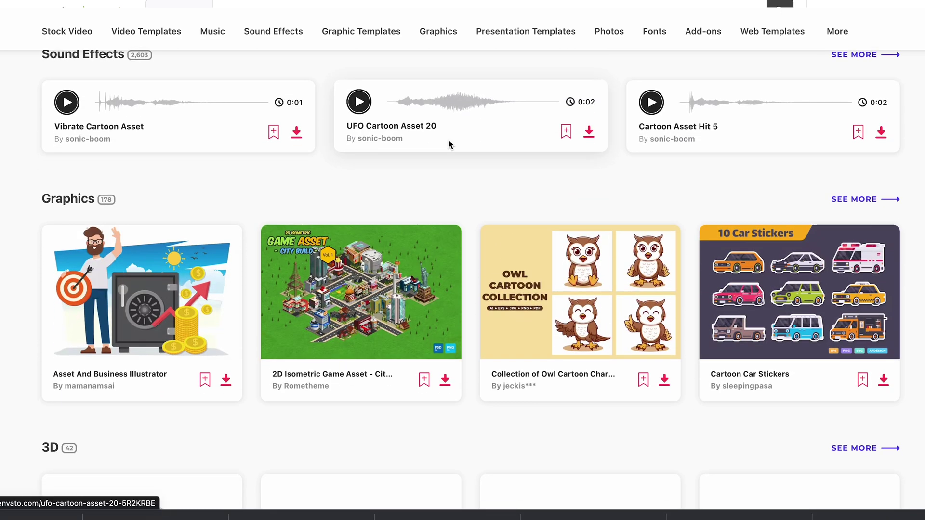
scroll(448, 141, "down", 3)
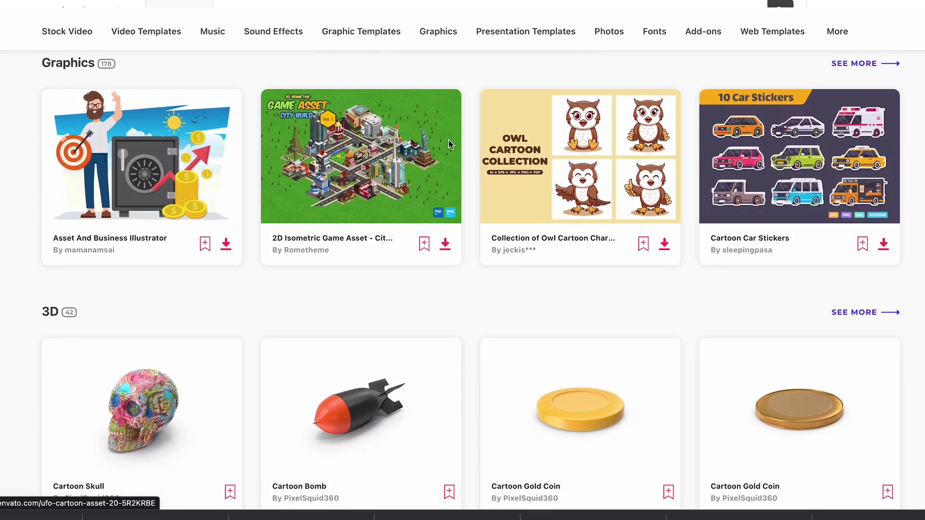
scroll(448, 141, "down", 3)
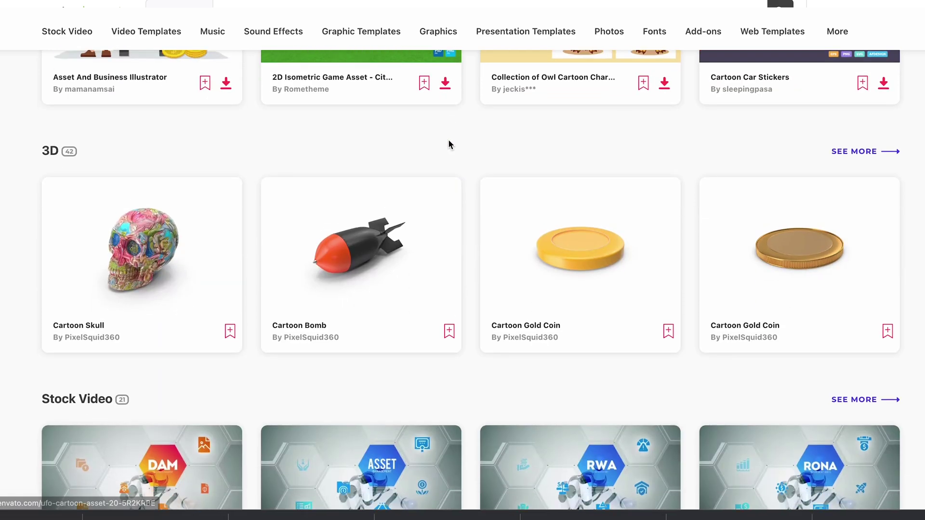
scroll(449, 145, "down", 5)
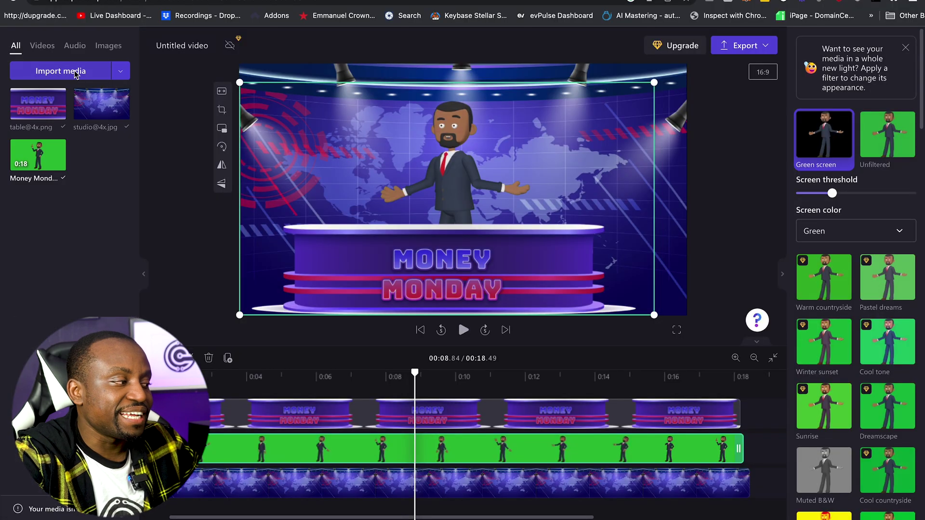
Import Inspiring Business.wav into the Clipchamp project's media
left_click(61, 71)
double_click(384, 191)
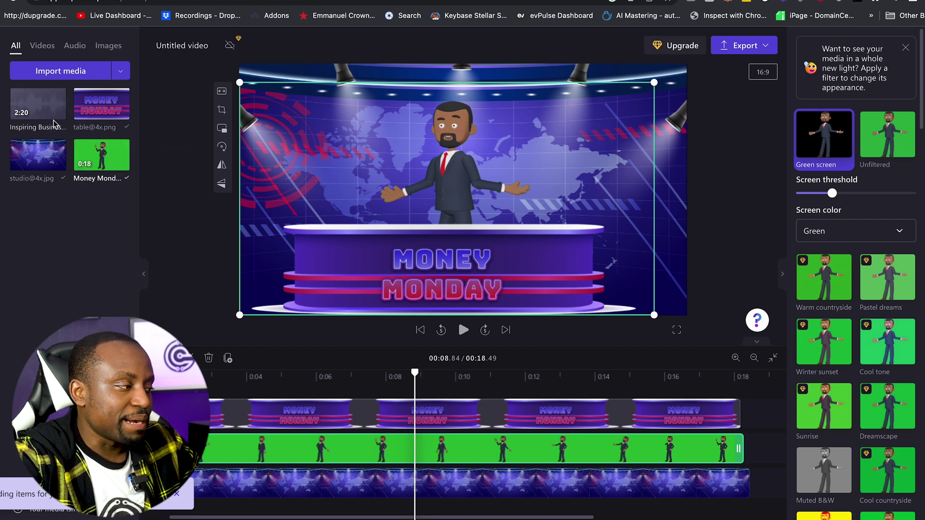
Add Inspiring Business.wav to the timeline beneath the studio background and align it with the start of the video
mouse_move(33, 112)
left_click_drag(30, 102, 223, 505)
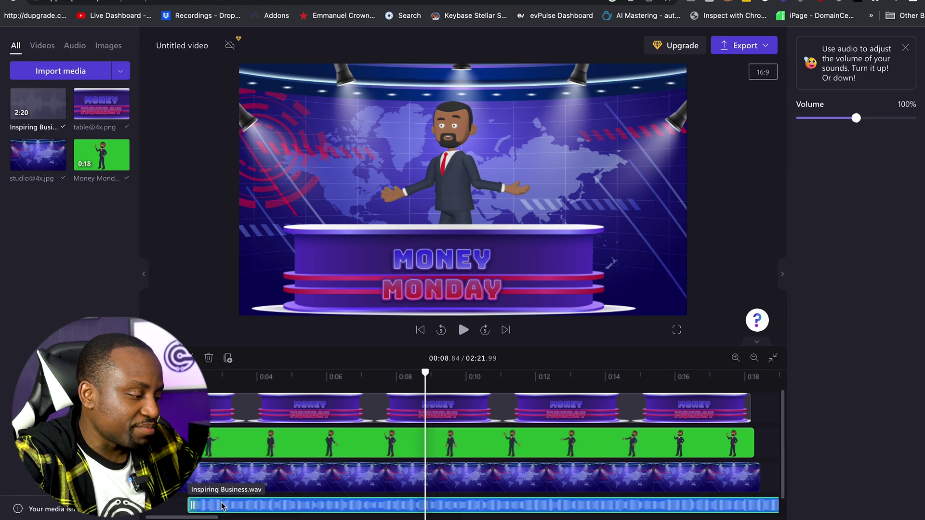
left_click_drag(299, 508, 211, 504)
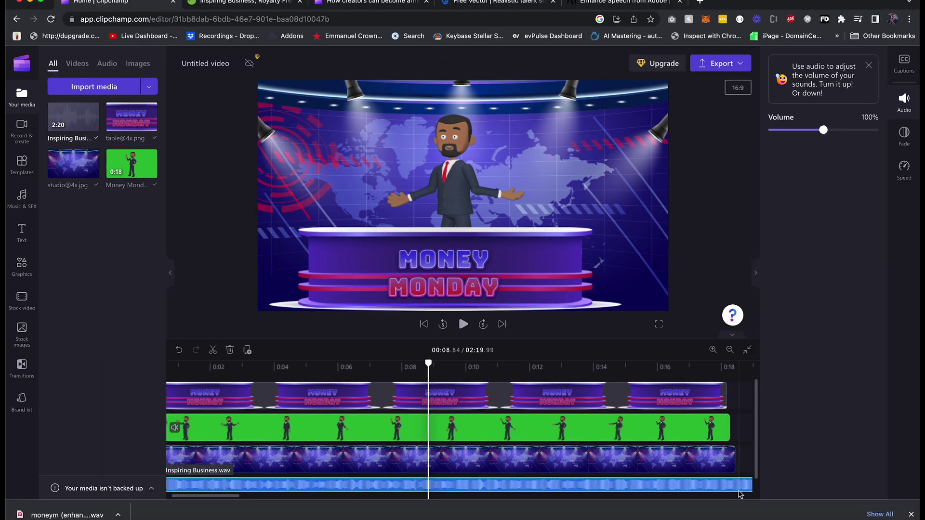
Split the music clip at 00:18.53, just past the end of the video clips, and delete the excess music
left_click(730, 350)
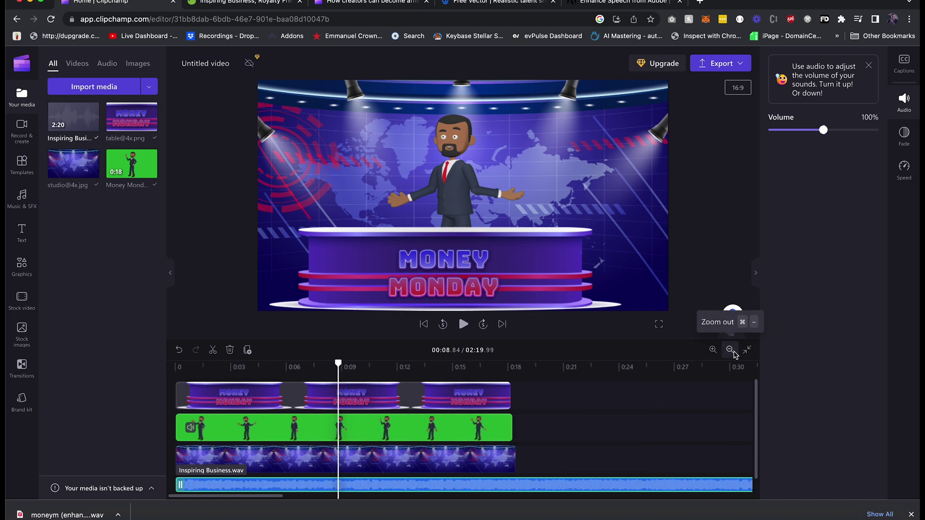
left_click(462, 367)
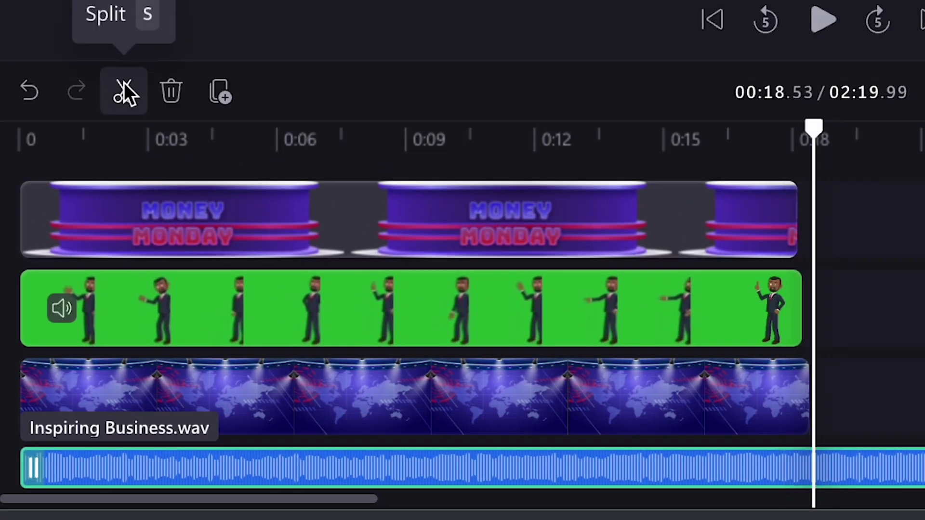
left_click(124, 86)
left_click_drag(841, 441, 908, 467)
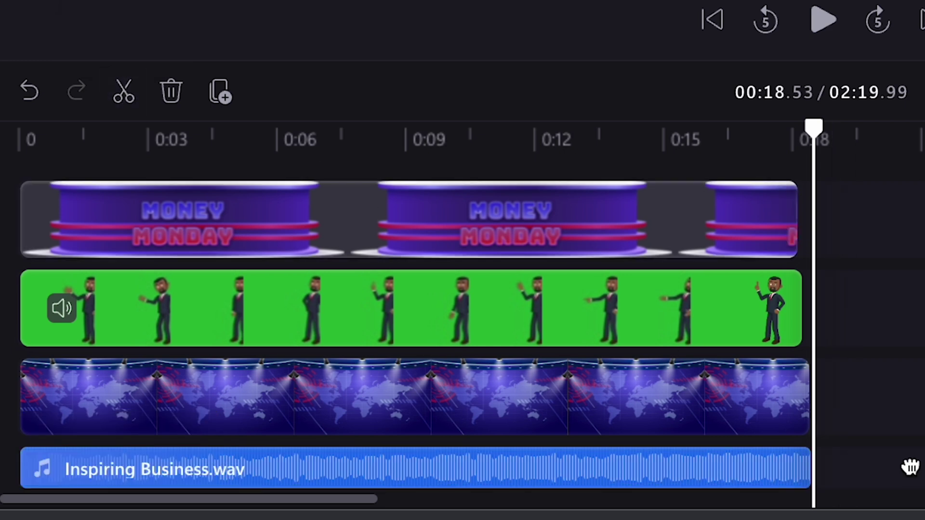
key("Delete")
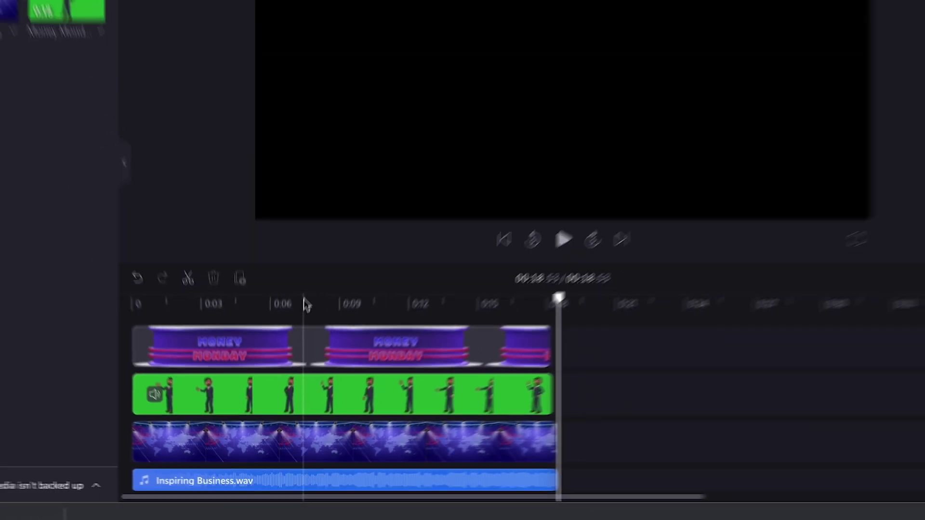
Return the playhead to the start of the timeline and select the Inspiring Business.wav clip for audio adjustment
key("Home")
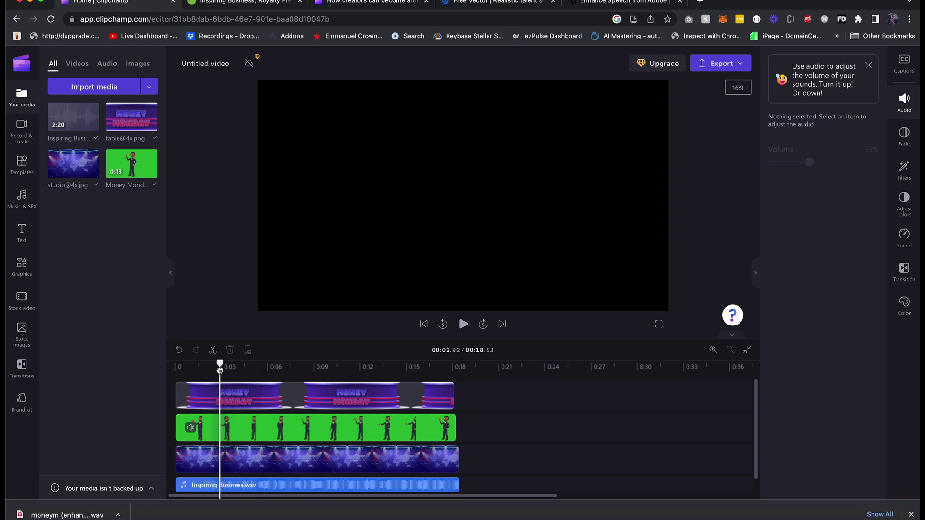
scroll(362, 476, "down", 2)
left_click(384, 474)
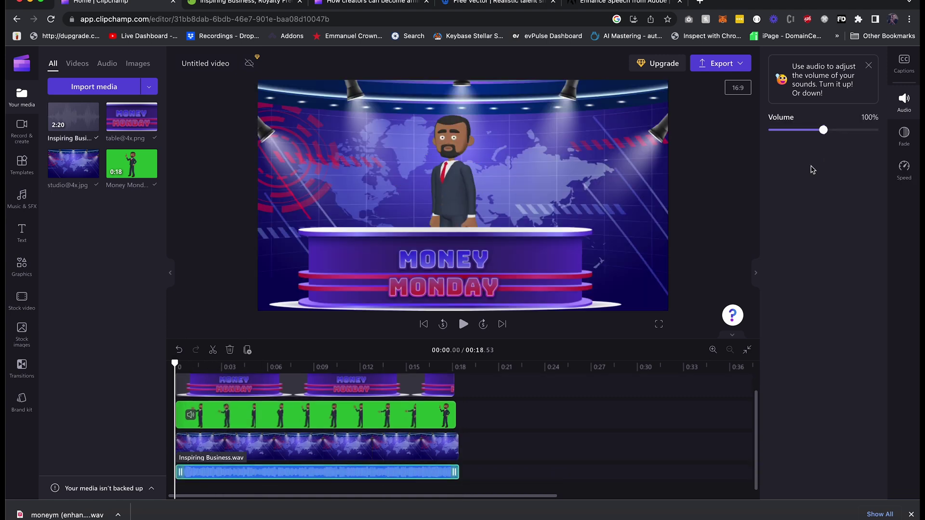